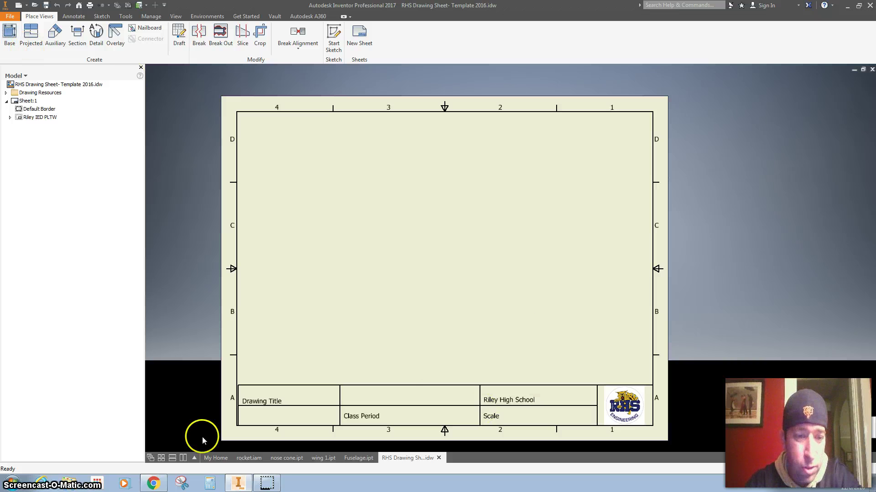
Download RHS Drawing Sheet- Template 2016.idw from the 6th Period Shared Folder in Google Drive
click(152, 484)
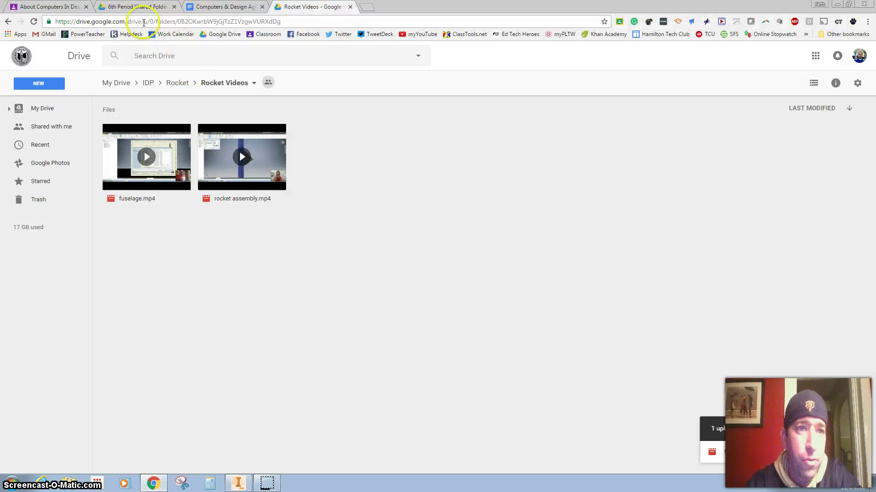
click(132, 7)
click(44, 9)
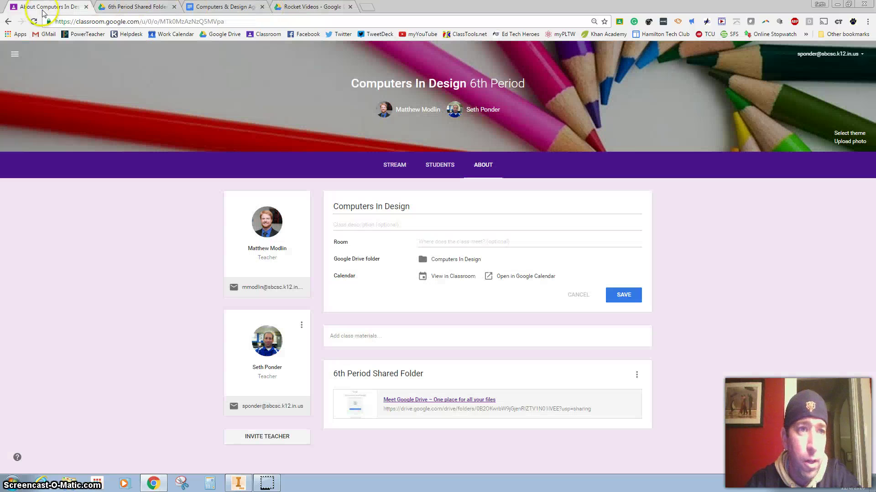
click(483, 166)
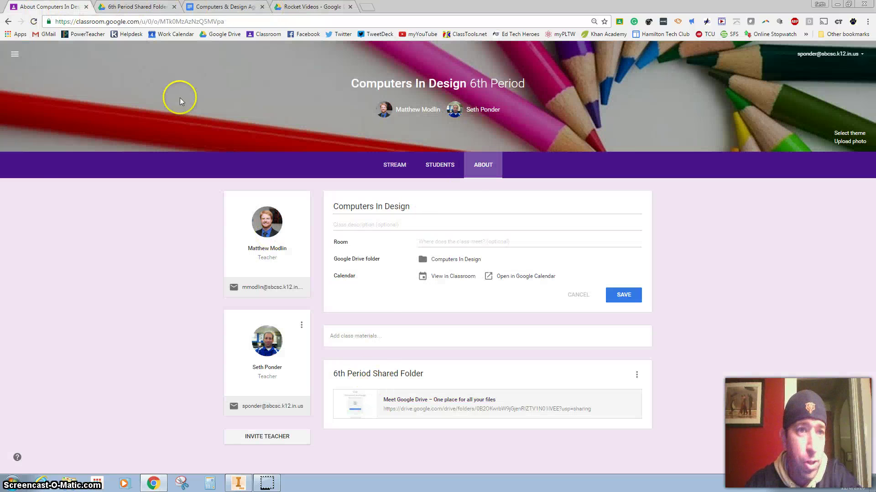
click(131, 5)
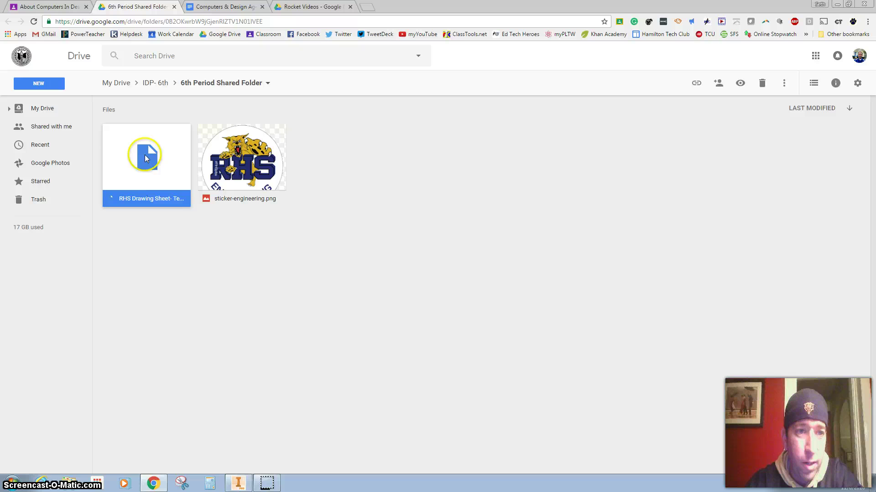
double_click(145, 158)
click(456, 260)
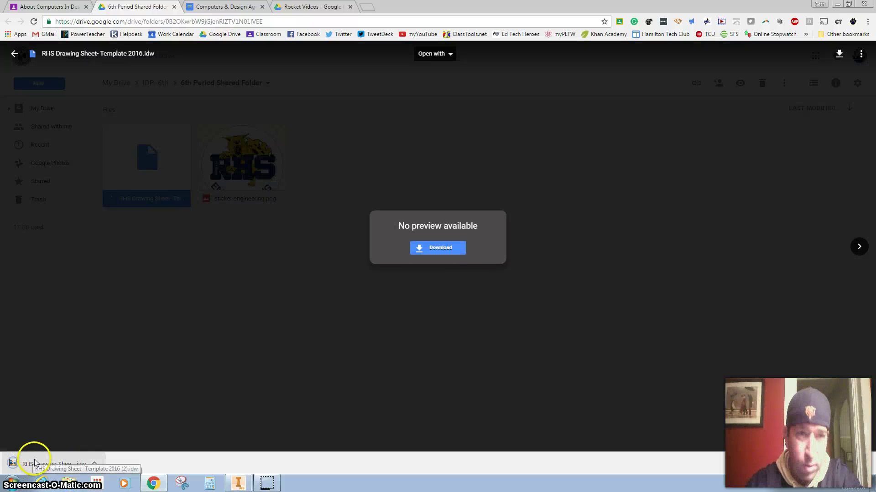
Open the downloaded template, skip the missing image link, and start a base view of wing 1.ipt
click(35, 463)
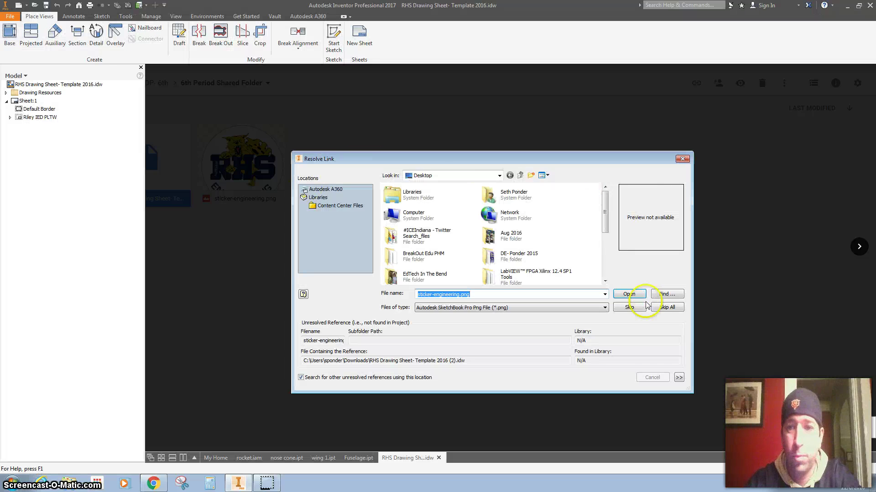
click(666, 308)
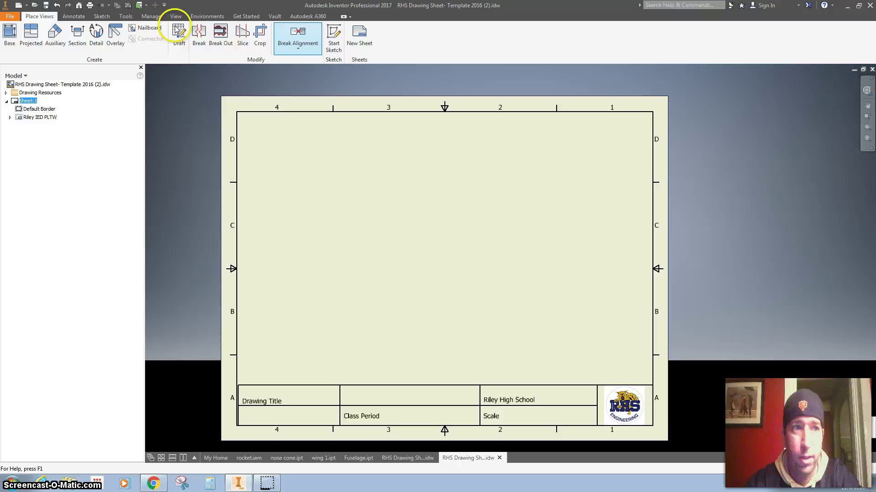
click(10, 37)
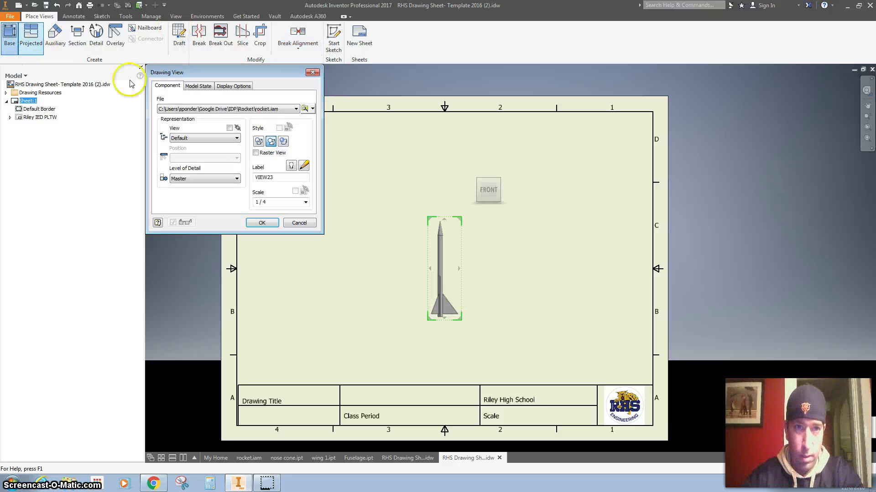
click(304, 109)
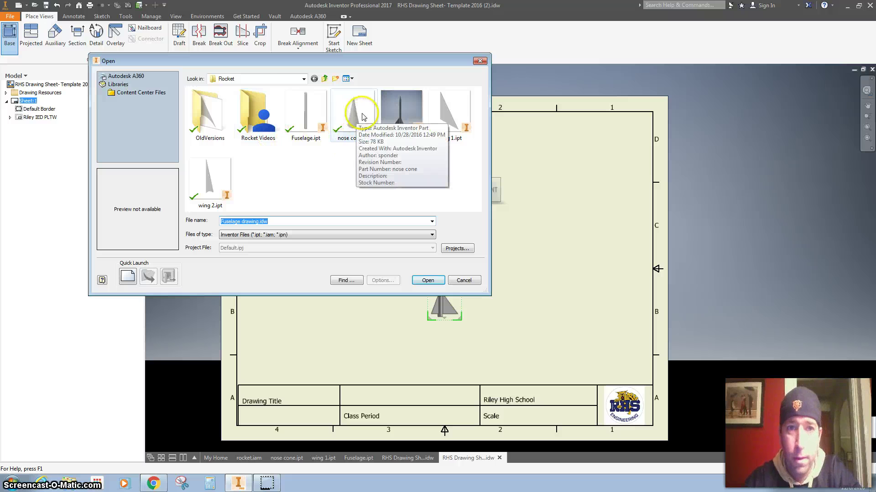
double_click(447, 111)
Set the wing base view scale to 2:1 and position it on the sheet
drag(435, 279, 365, 310)
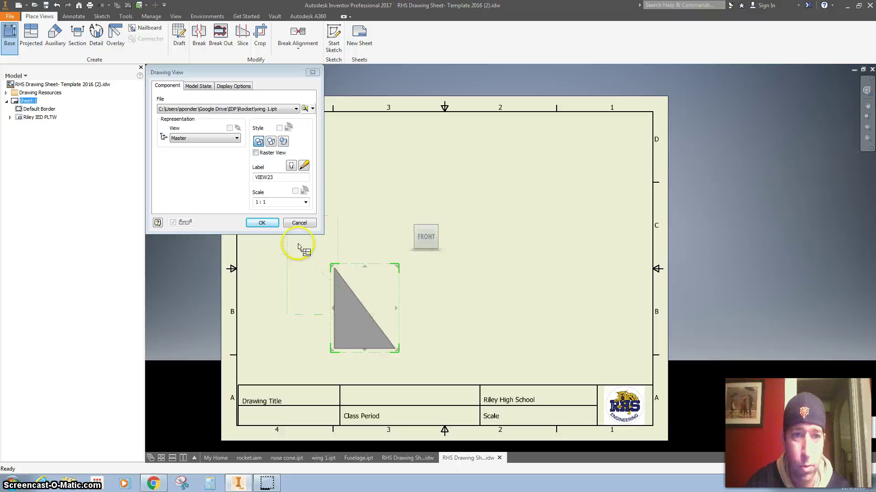
click(305, 202)
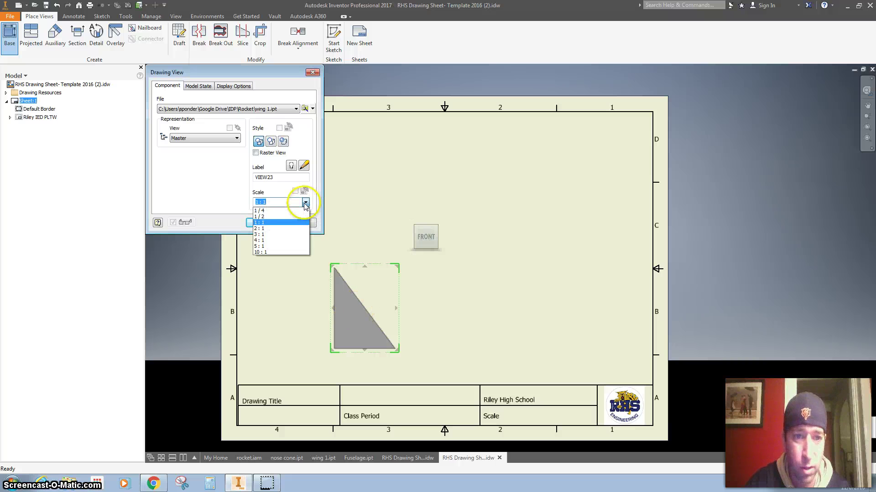
click(286, 228)
drag(330, 302, 348, 274)
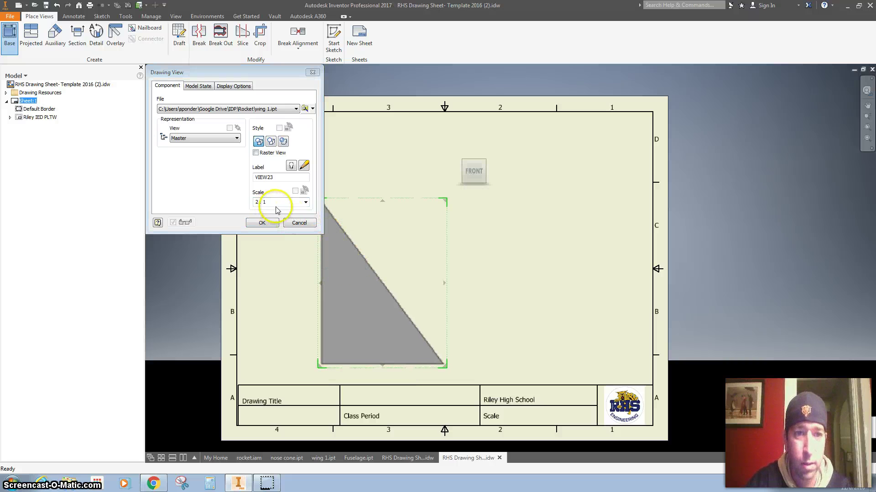
click(305, 202)
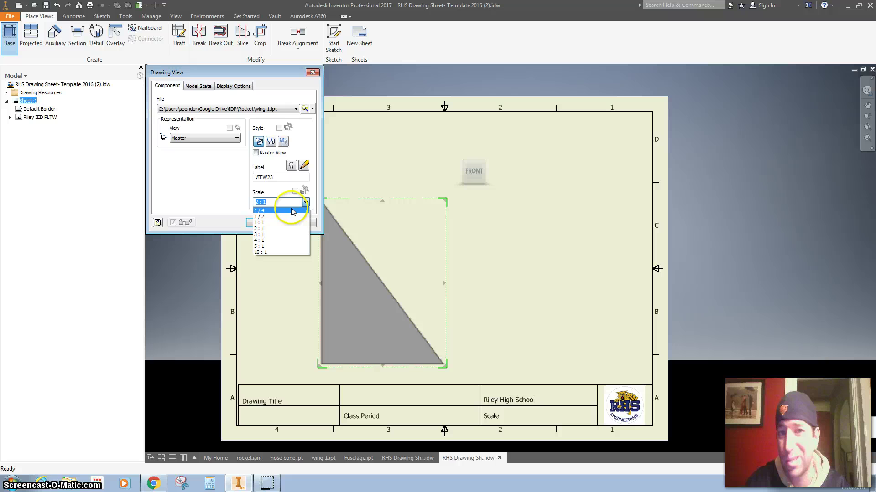
click(323, 192)
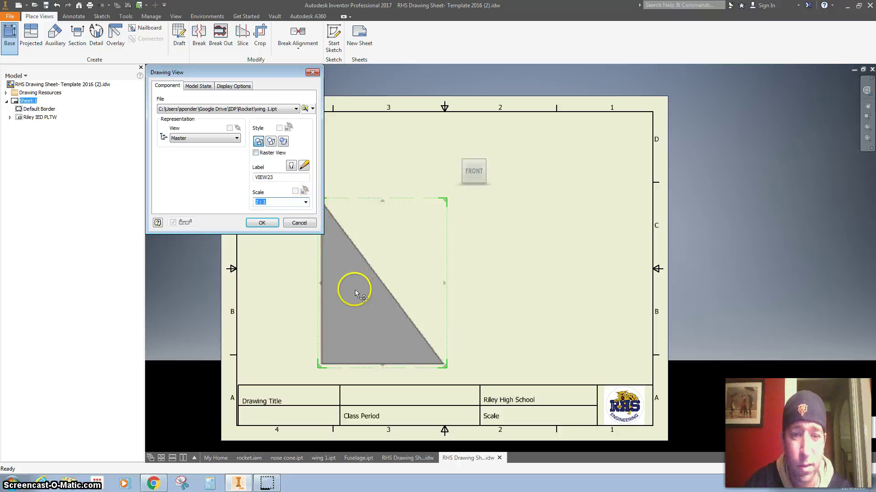
drag(355, 295, 350, 300)
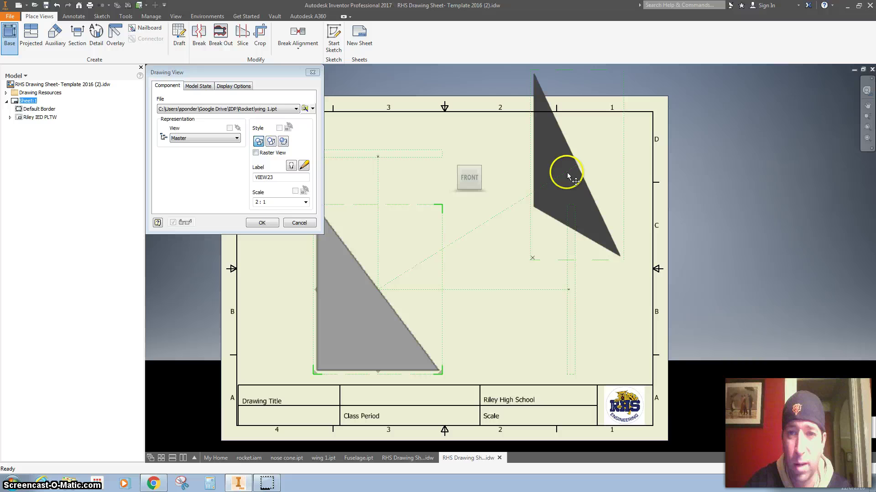
right_click(569, 175)
Create the projected views and delete the unneeded vertical side view
click(597, 174)
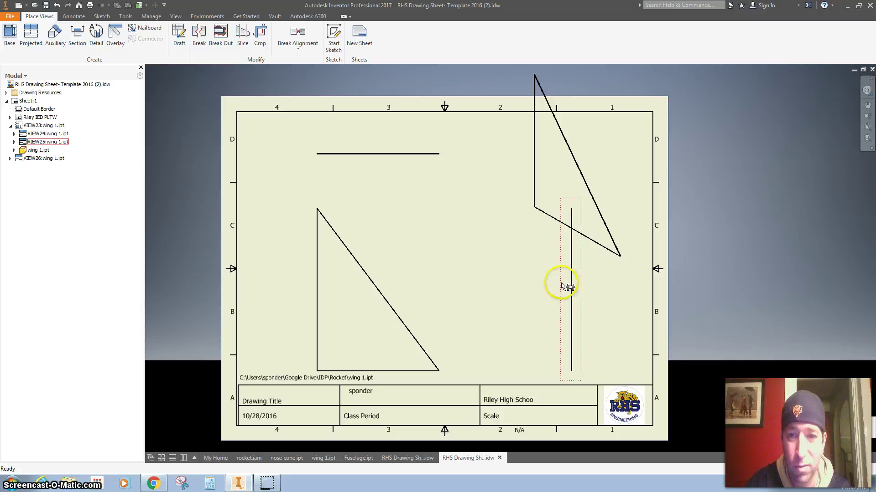
key(Delete)
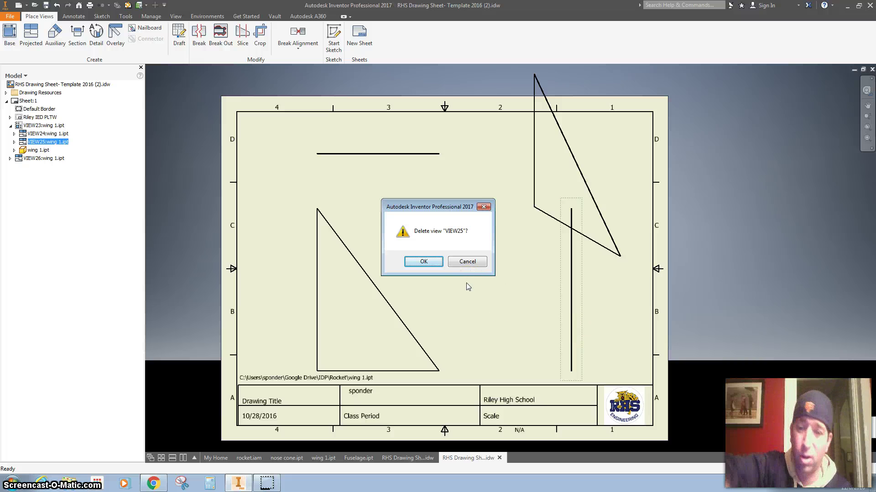
click(423, 260)
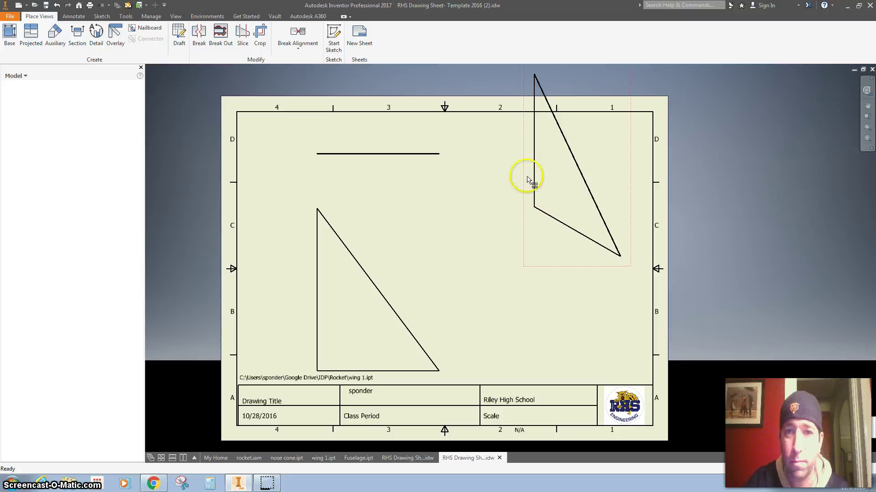
Move the isometric wing view down onto the sheet and switch it to Shaded style
drag(527, 176, 538, 217)
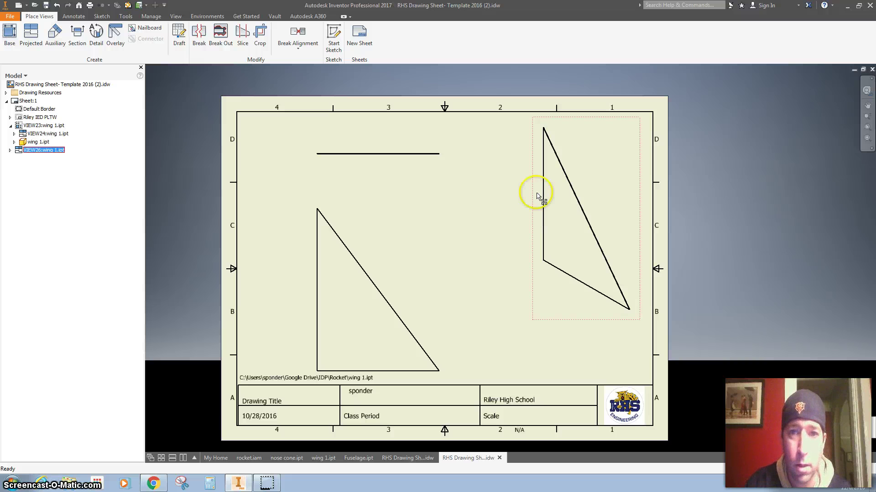
double_click(538, 170)
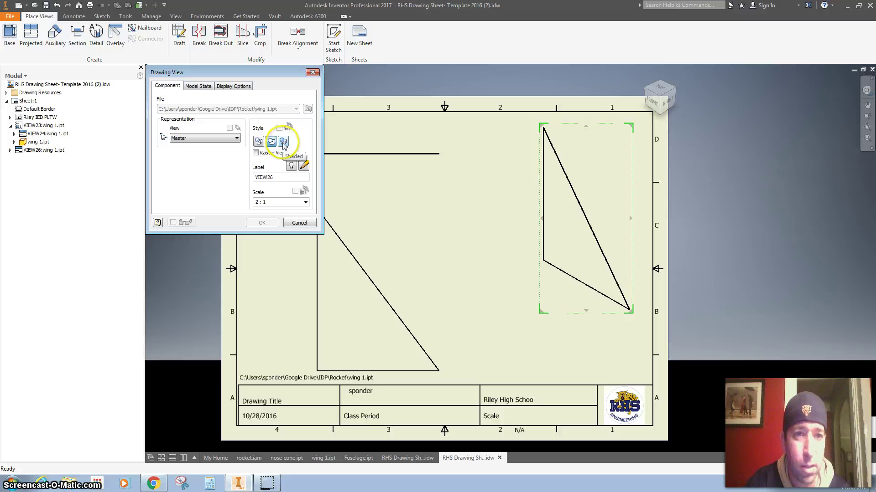
click(283, 141)
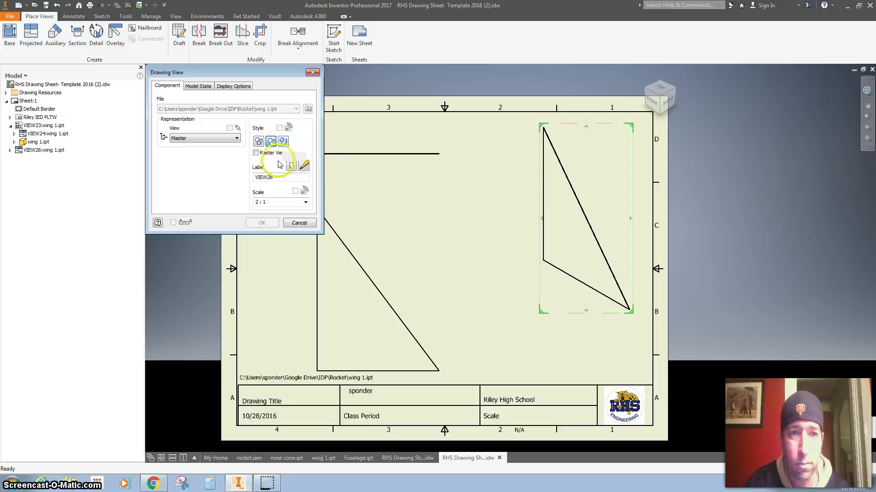
click(261, 223)
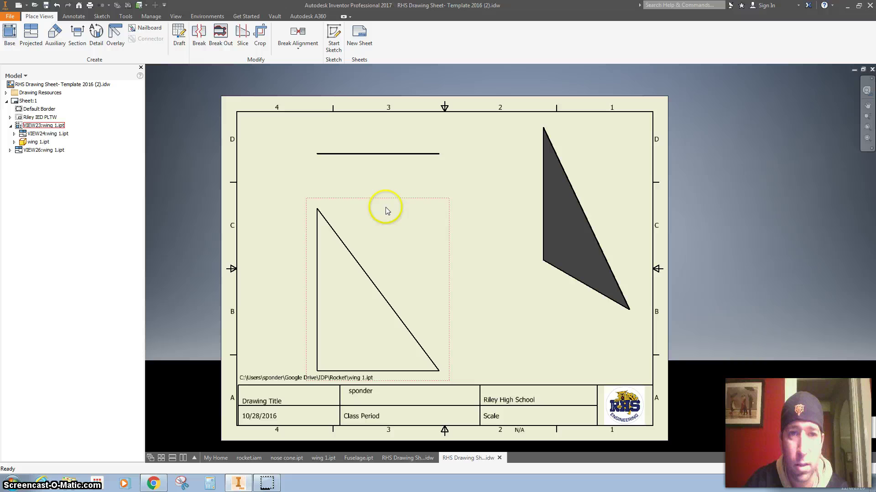
Dimension the wing front view with a 2.00 height, 1.50 base and 53° angle
click(73, 15)
click(15, 35)
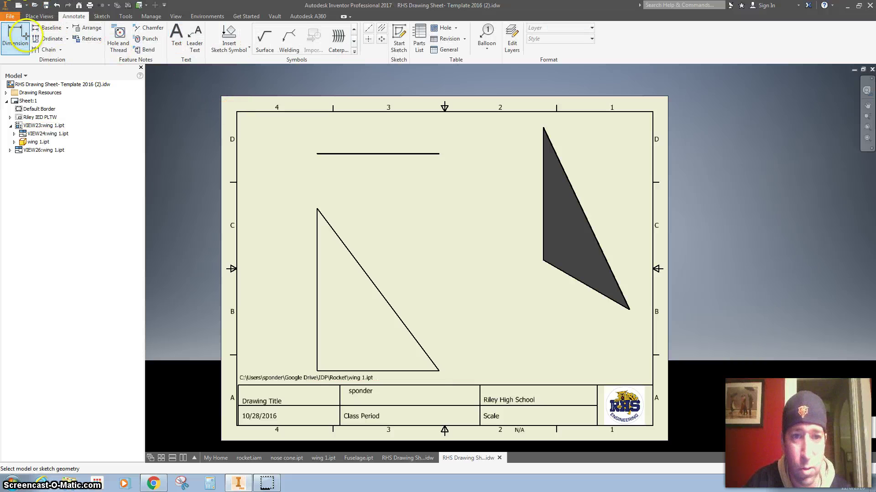
click(316, 243)
click(285, 254)
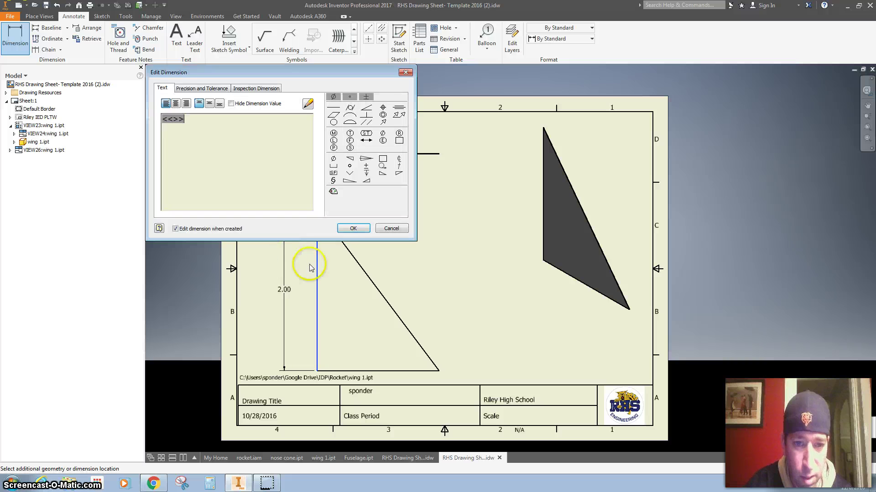
click(353, 228)
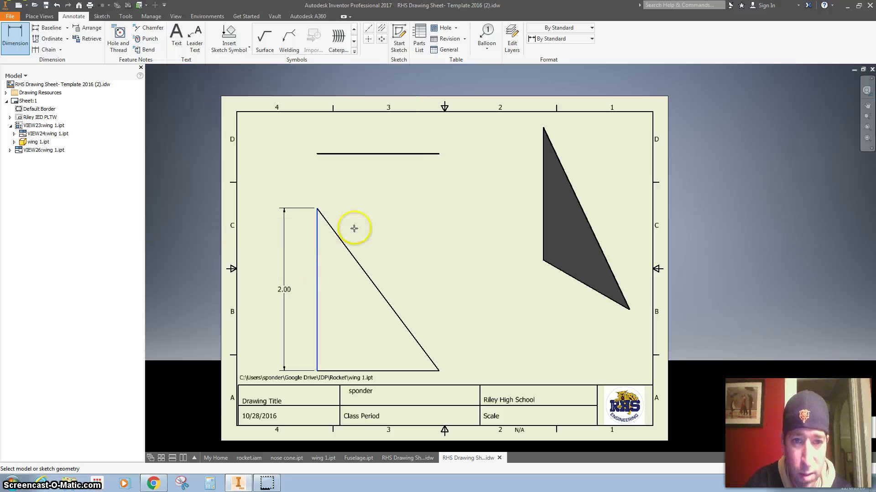
click(413, 369)
click(360, 229)
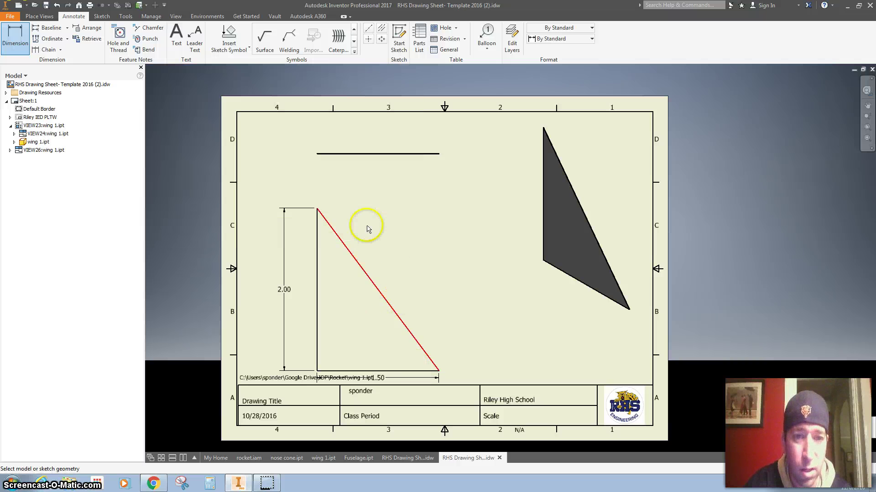
click(418, 372)
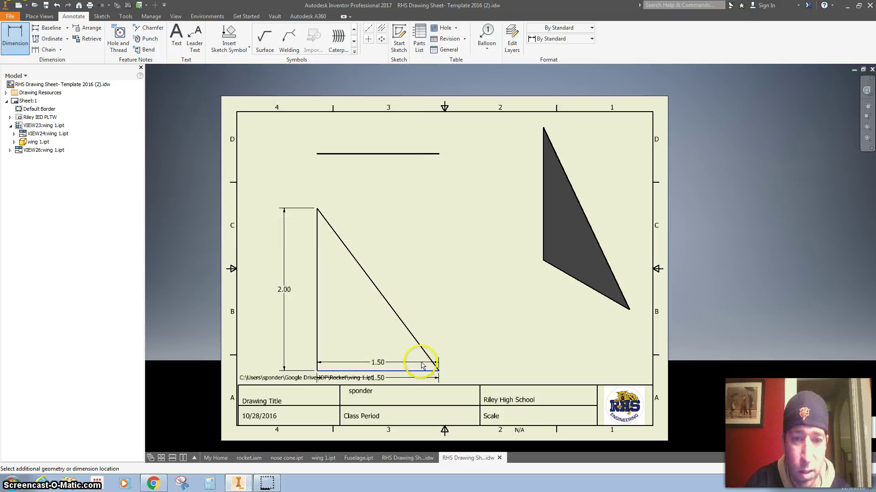
click(419, 356)
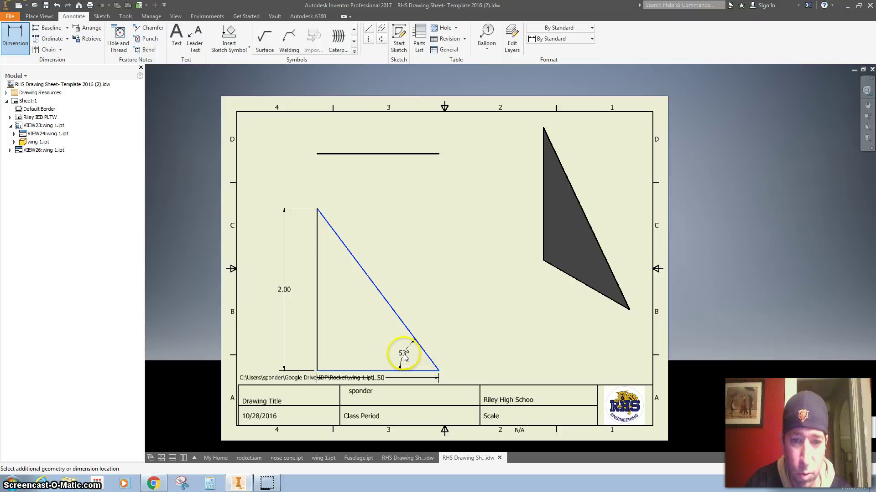
click(402, 353)
click(353, 229)
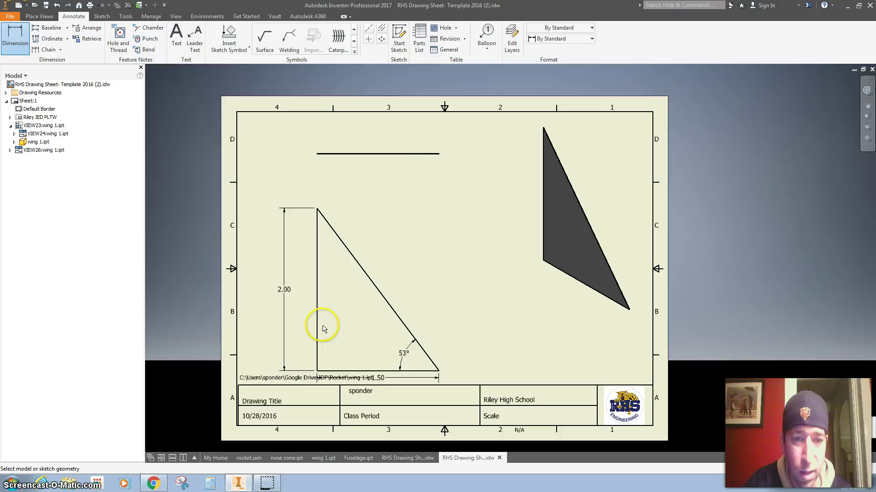
Add a thickness dimension and a 1.50 length dimension to the thin top view
scroll(423, 157, down, 10)
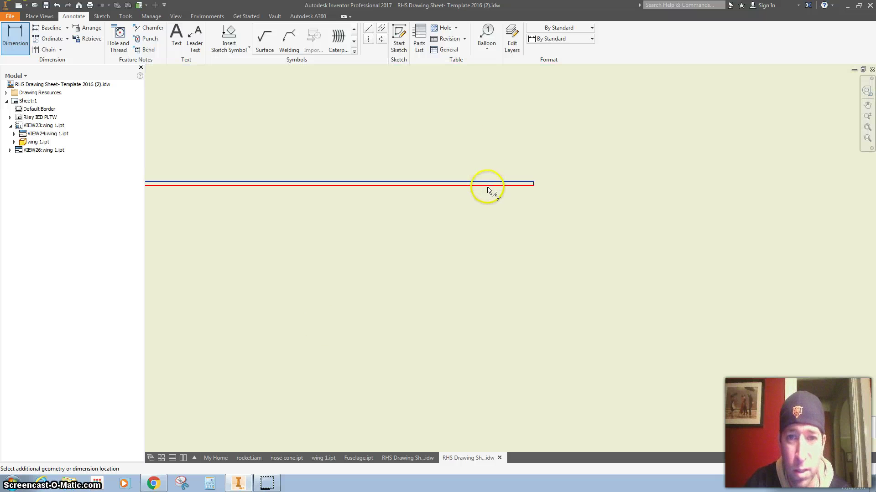
click(491, 185)
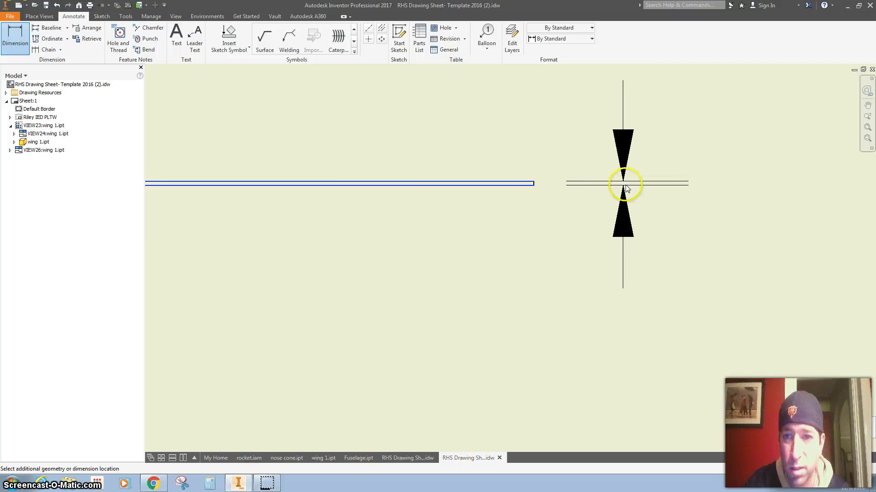
click(623, 186)
click(353, 228)
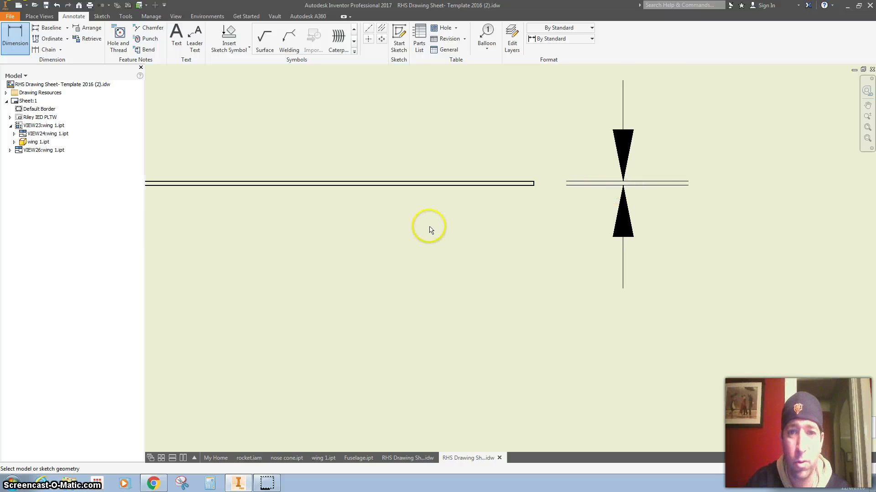
scroll(430, 228, up, 2)
mouse_move(365, 233)
middle_down()
mouse_move(479, 212)
mouse_move(512, 214)
middle_up()
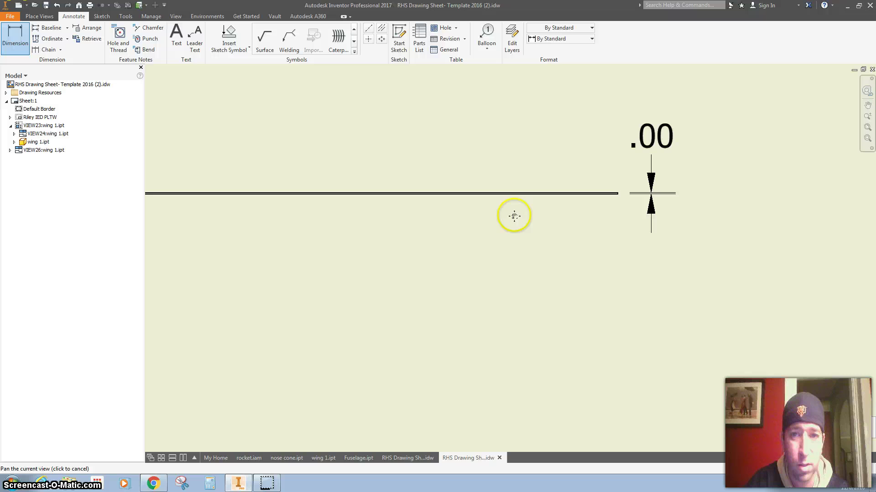
click(506, 193)
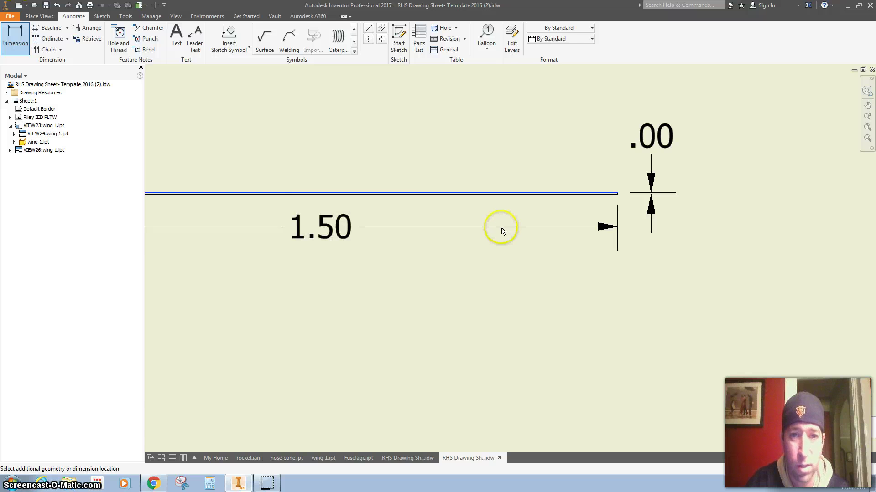
click(502, 235)
click(353, 228)
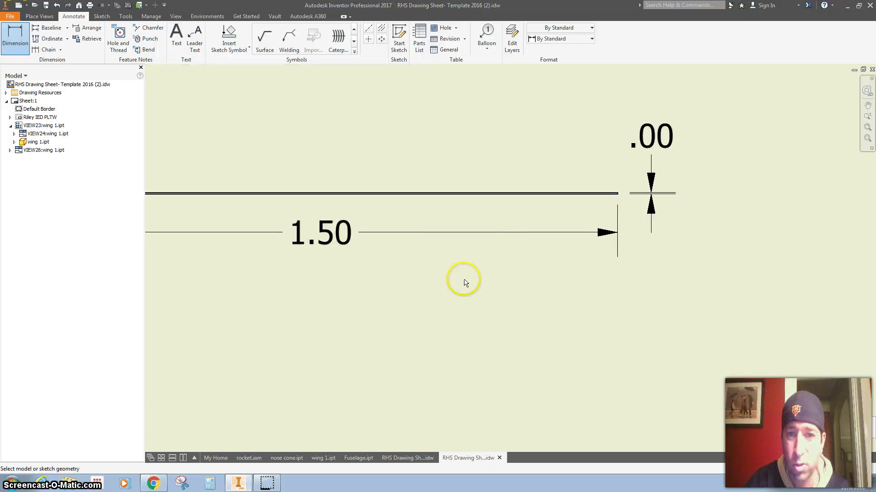
Delete the overlapping bottom 1.50 dimension on the fin sheet
key(Home)
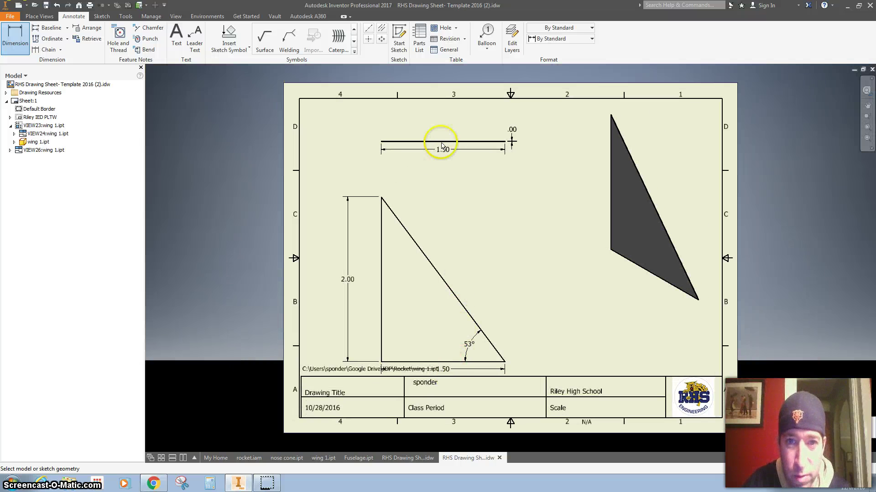
double_click(451, 371)
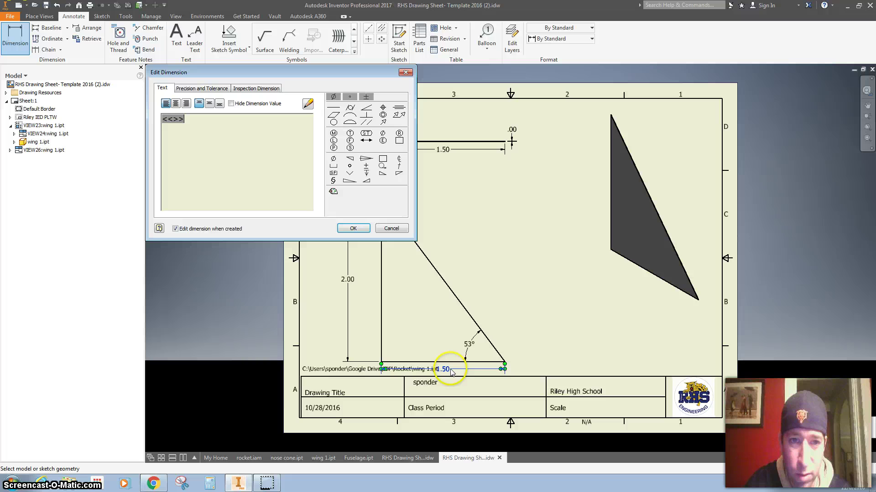
key(Return)
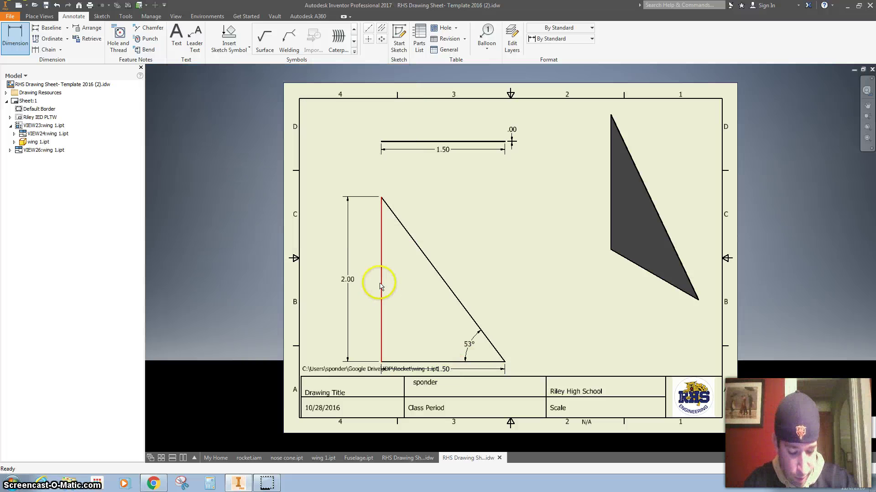
scroll(441, 369, down, 3)
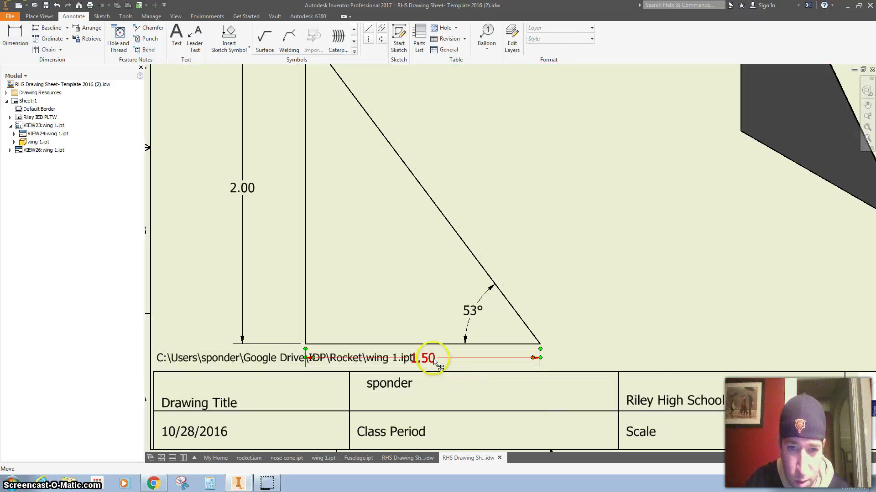
click(436, 361)
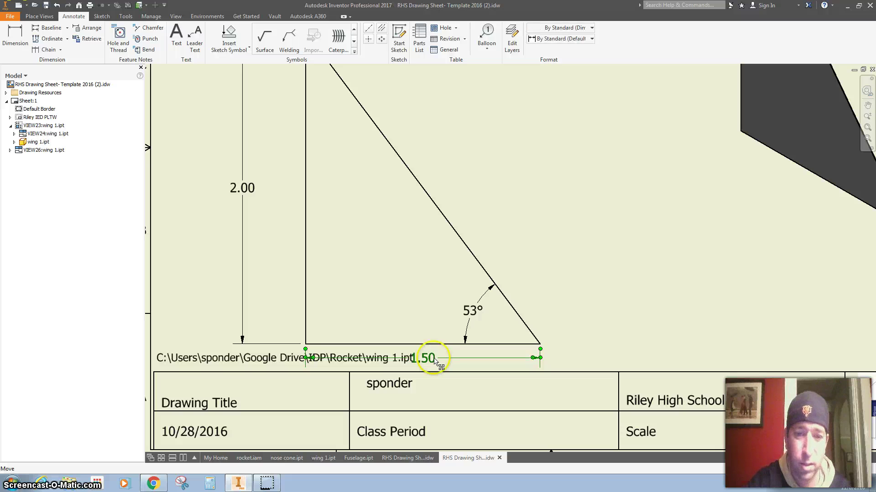
key(Delete)
scroll(536, 135, up, 2)
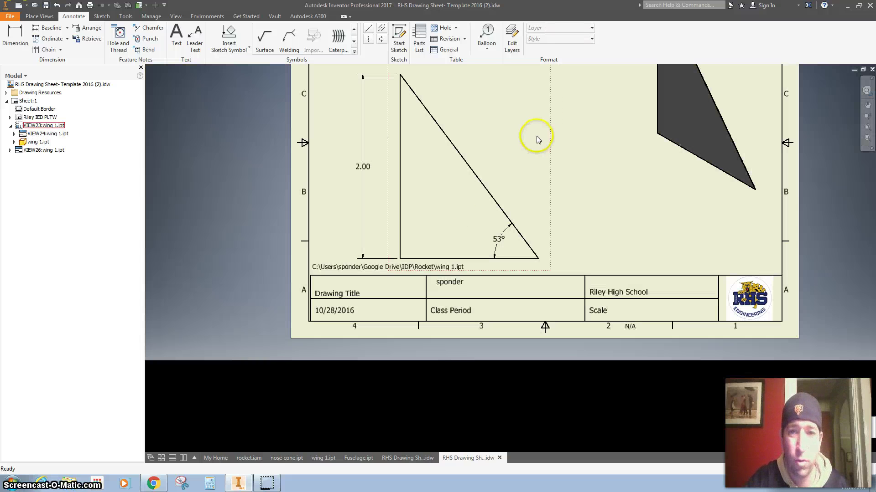
Set the thickness dimension's unit and tolerance precision to 3.123 so it reads .004
key(F2)
drag(480, 264, 427, 391)
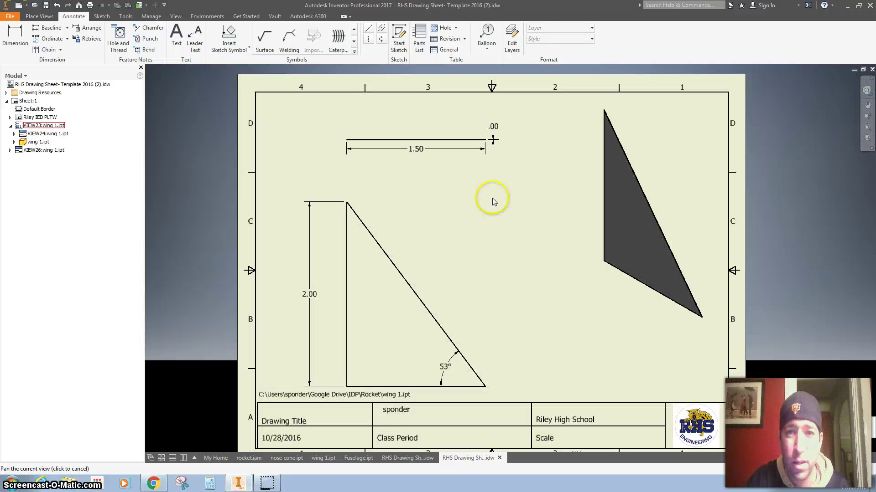
double_click(493, 134)
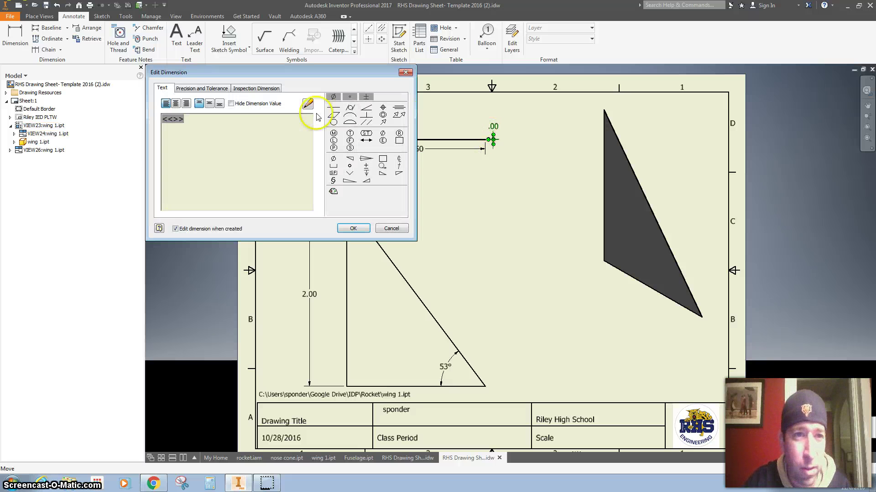
click(212, 92)
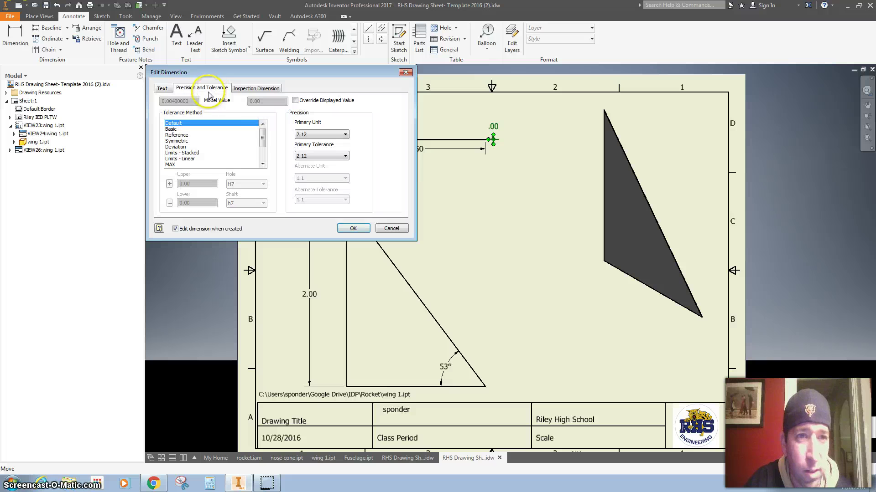
click(342, 136)
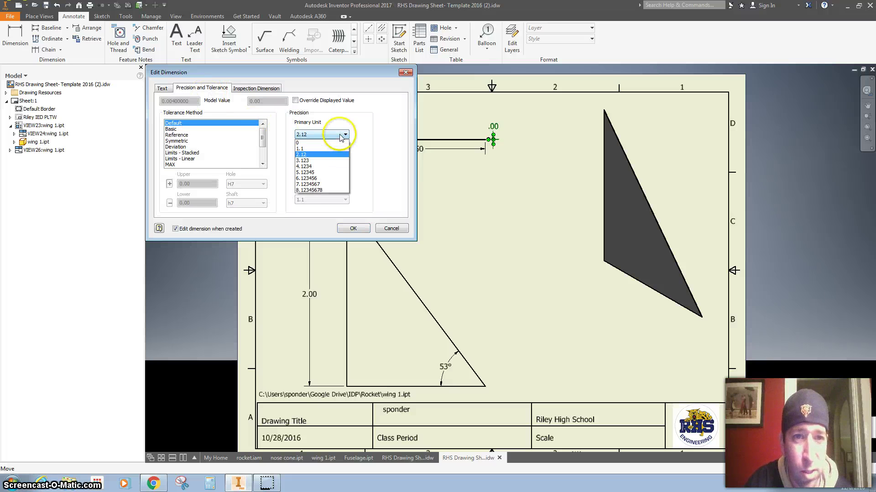
click(327, 160)
click(329, 157)
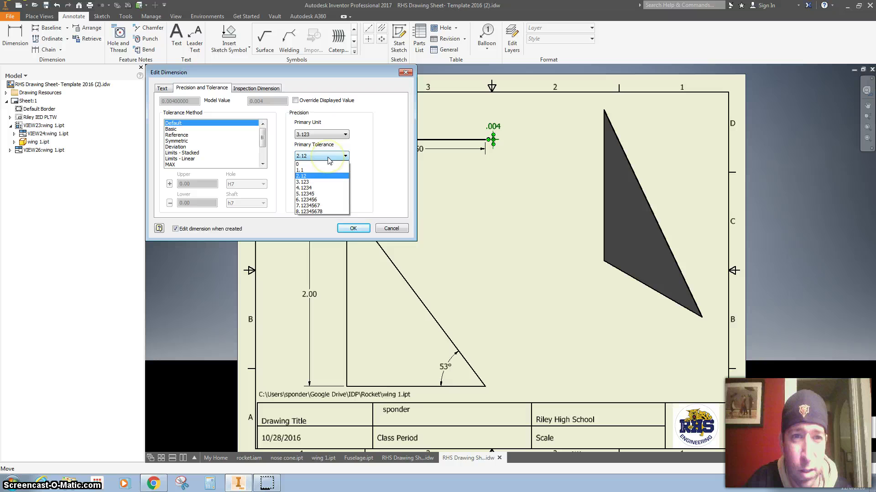
click(323, 182)
click(350, 228)
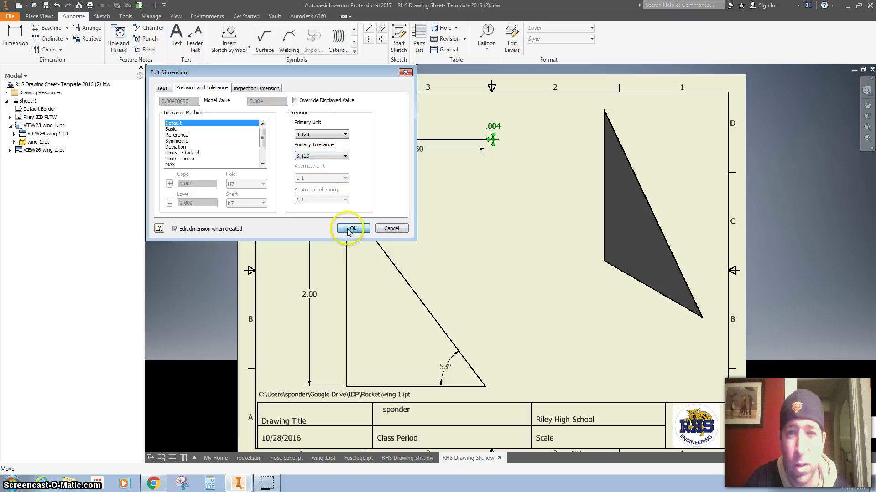
click(505, 178)
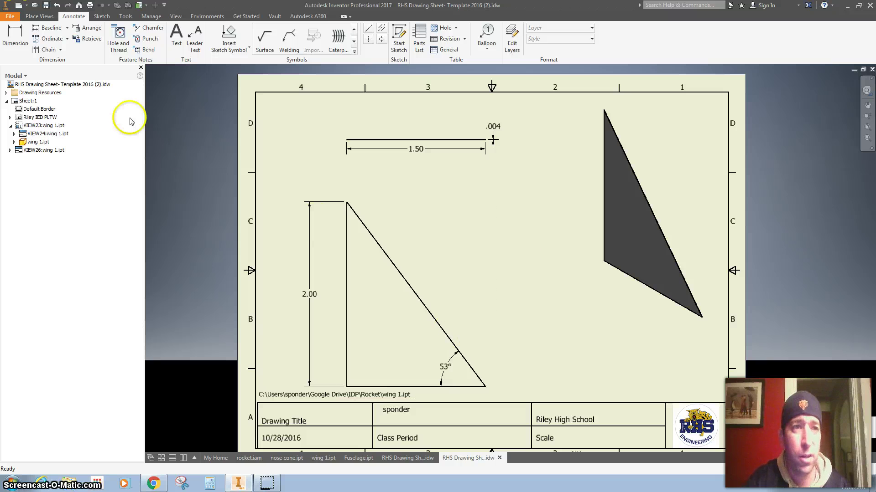
Enter 'Fin' in the Drawing Title cell and '2:1' in the Scale cell of the title block
click(176, 35)
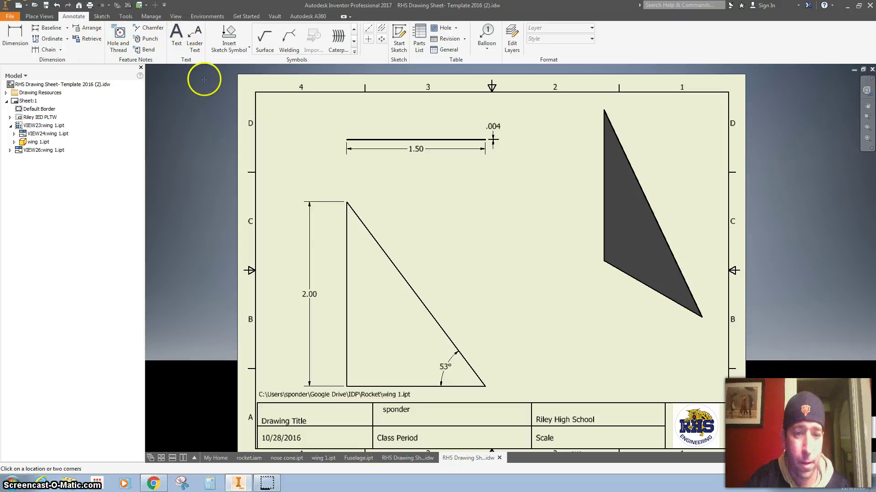
click(315, 421)
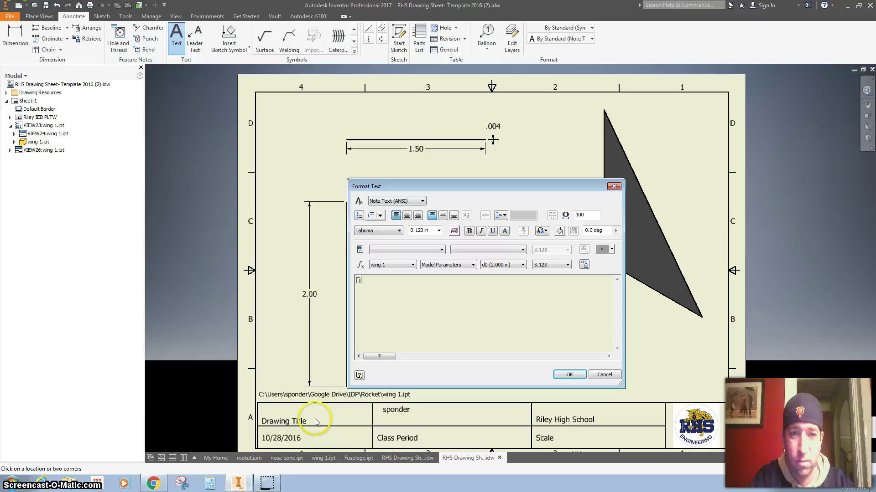
text(Fin)
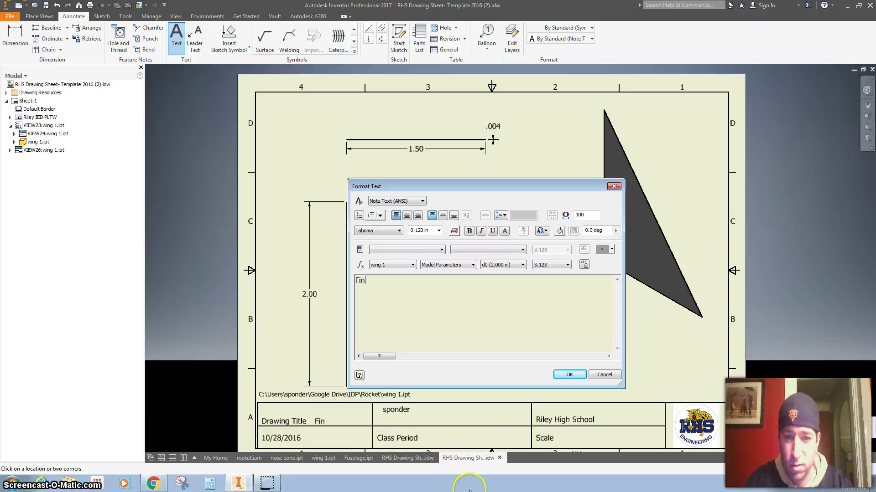
click(569, 375)
click(430, 439)
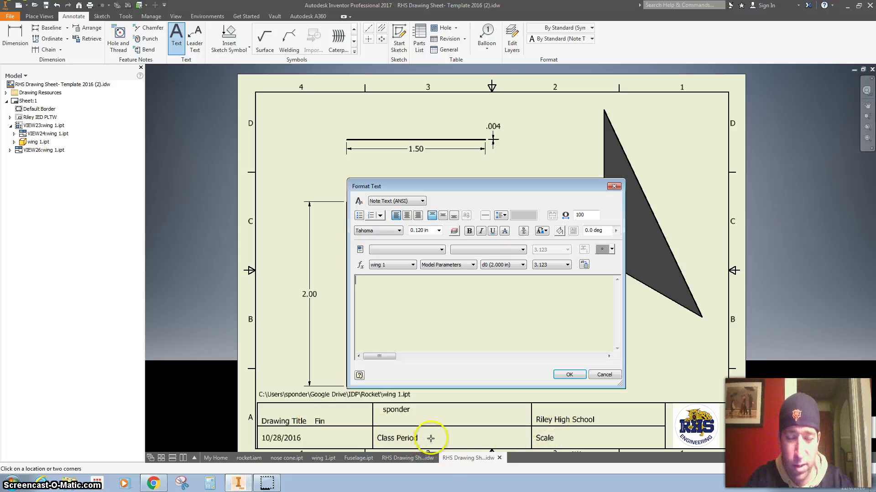
key(Escape)
click(572, 441)
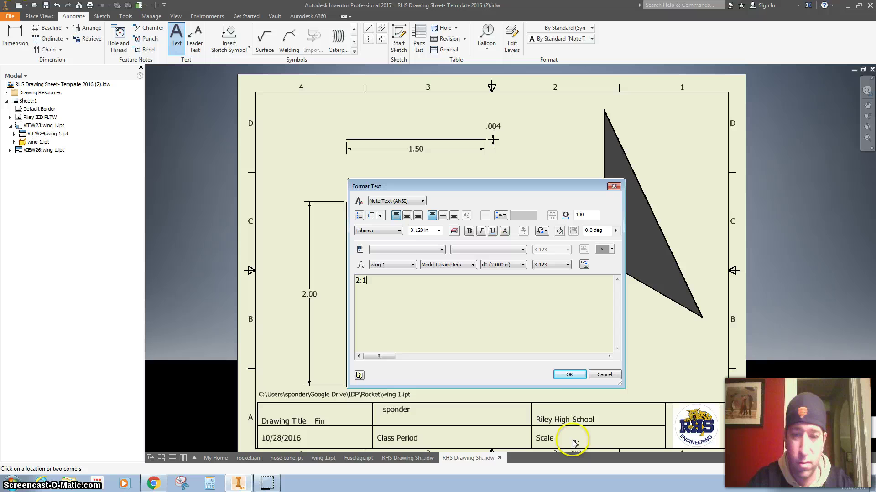
click(566, 374)
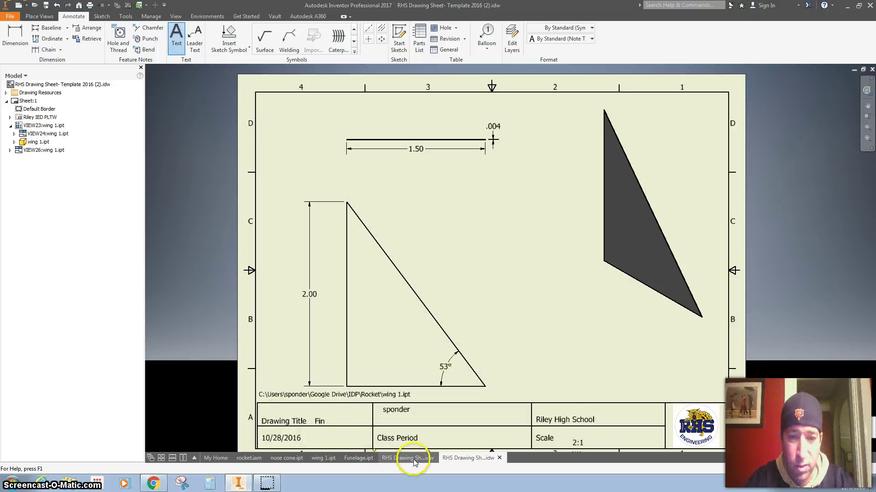
click(395, 459)
click(456, 458)
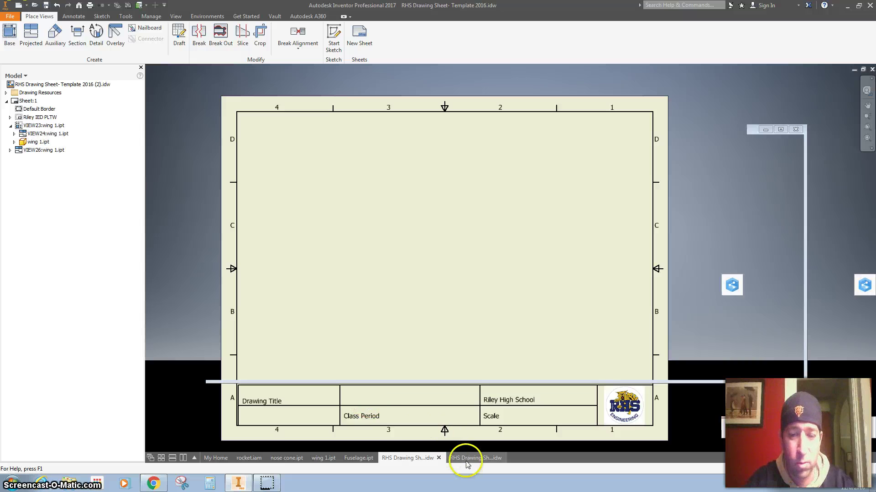
Look through the File menu's Save As options, then close it without saving
click(11, 17)
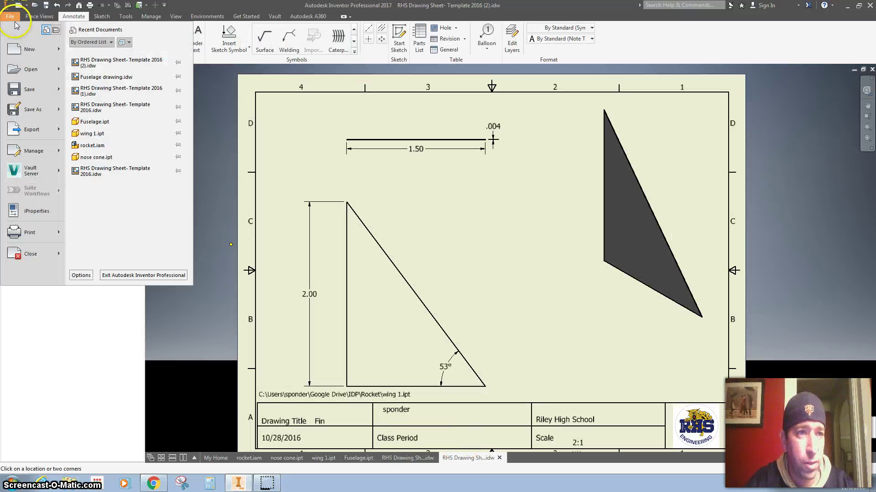
mouse_move(22, 109)
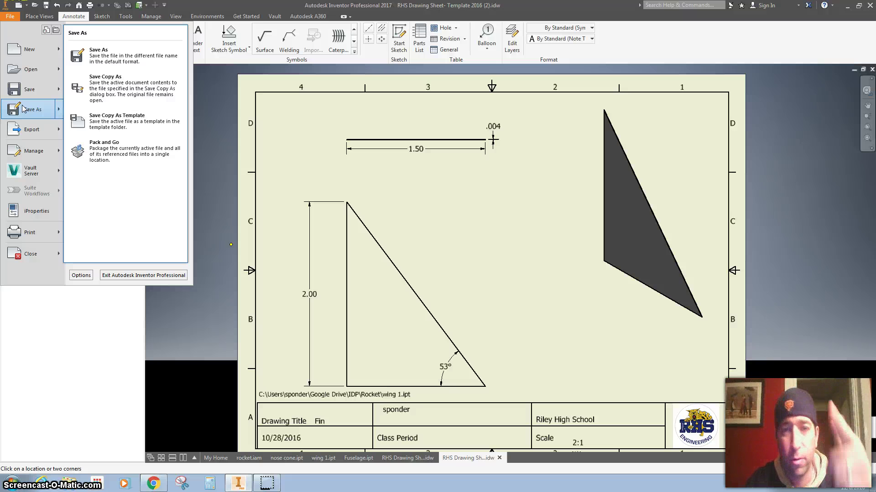
click(83, 145)
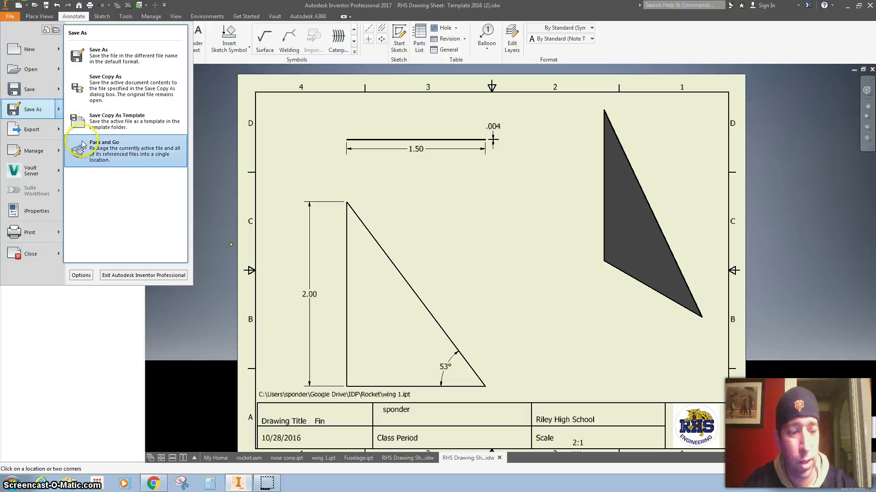
click(408, 457)
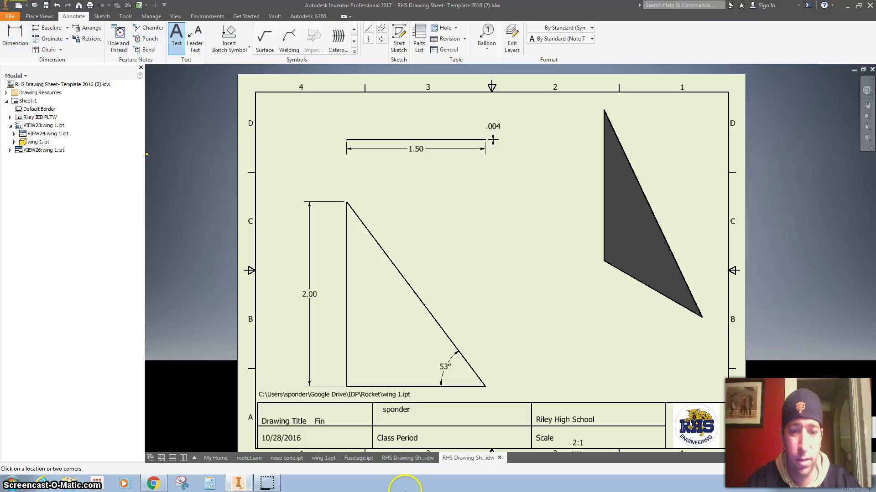
On the blank template, place a nose cone.ipt front view with top and isometric projected views
click(411, 458)
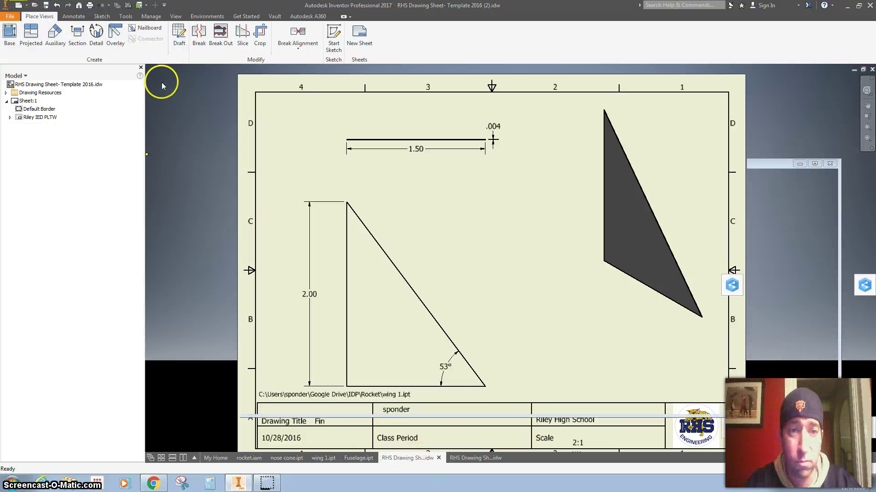
click(10, 33)
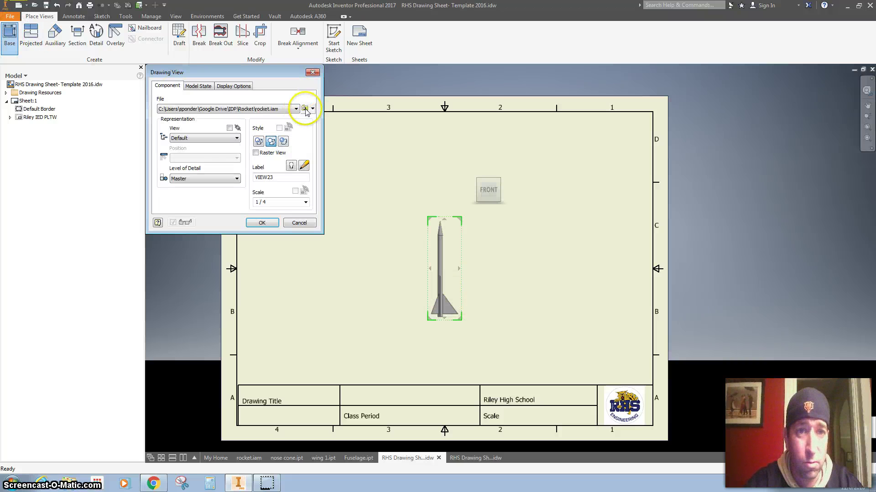
click(304, 109)
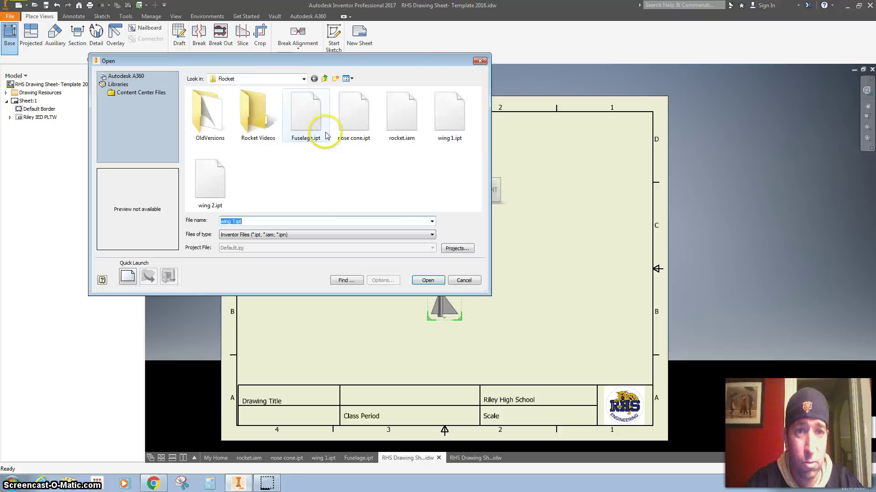
double_click(369, 117)
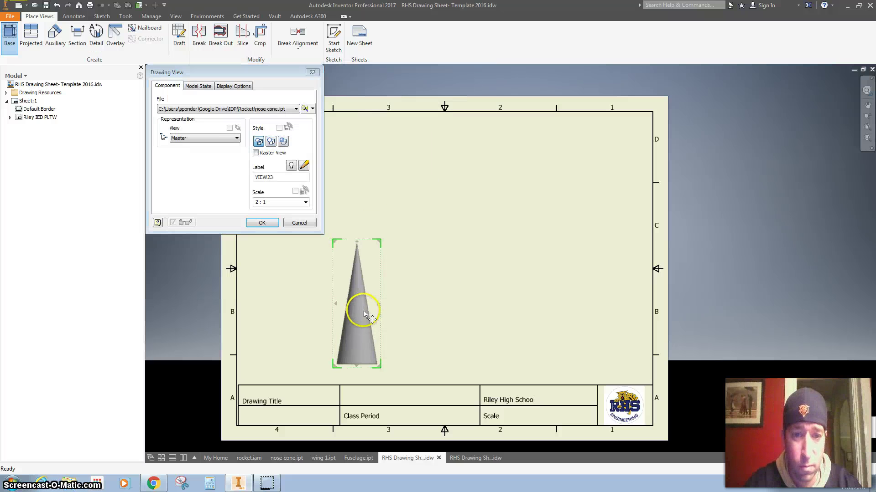
click(366, 314)
click(363, 154)
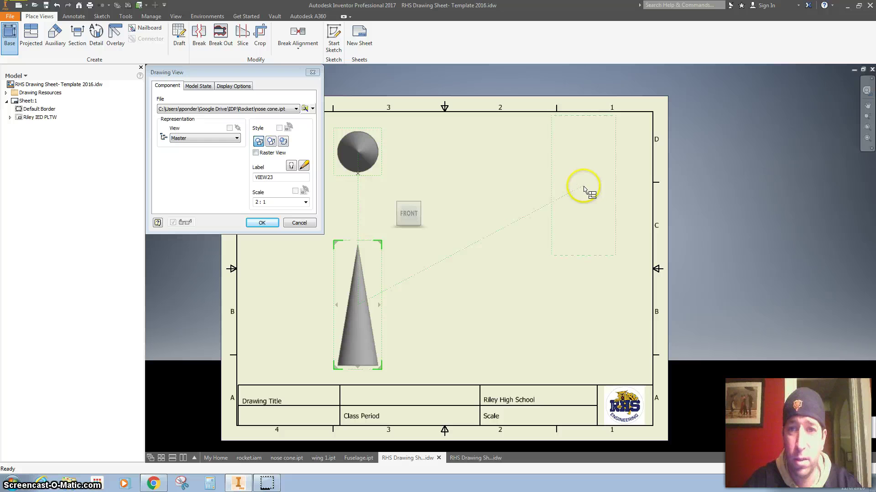
right_click(535, 194)
click(565, 192)
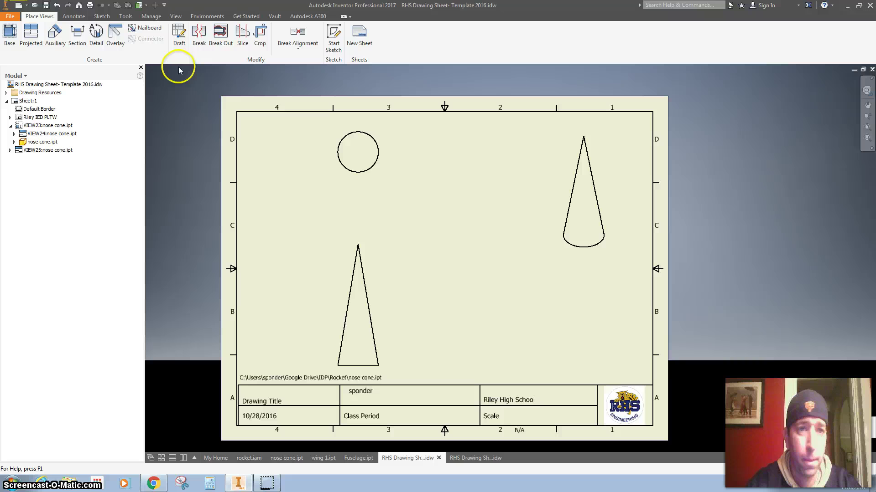
Set the isometric nose cone view to Shaded style
double_click(561, 175)
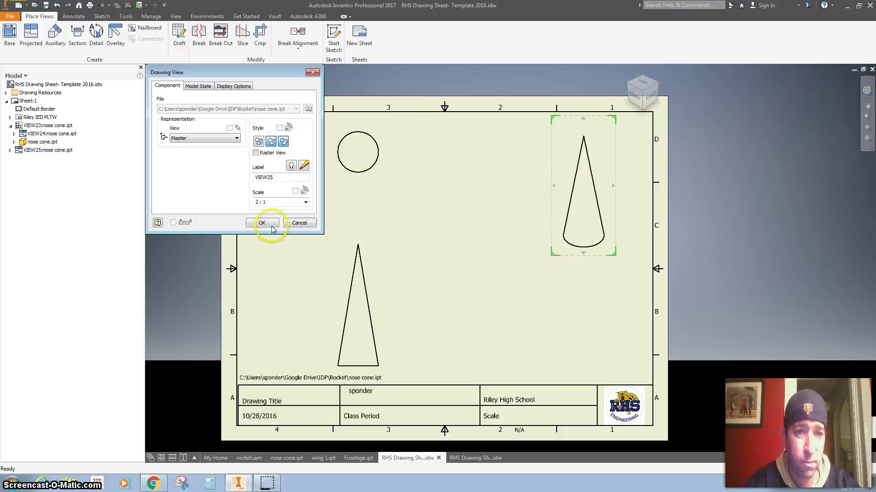
click(262, 223)
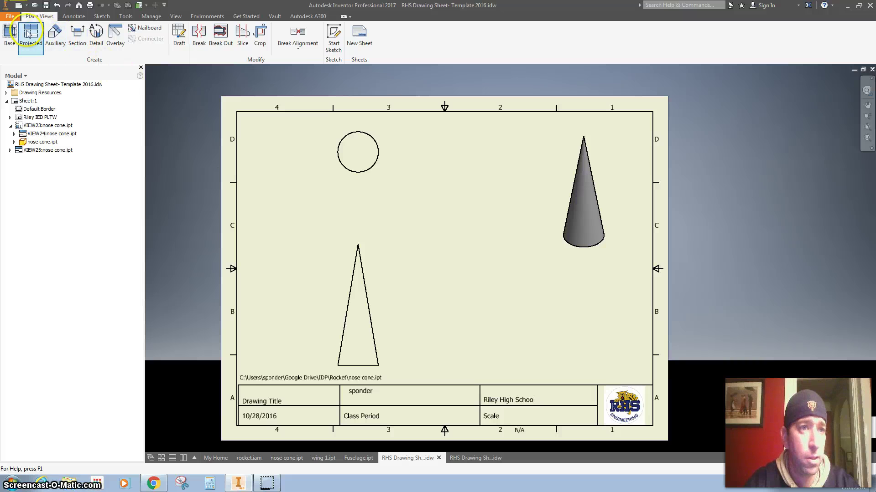
click(72, 17)
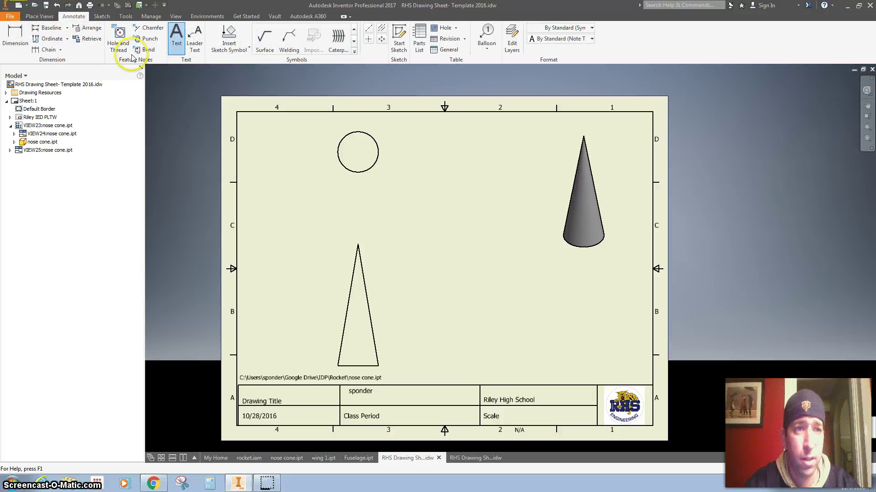
Add a Ø.50 diameter on the circular top view, plus 1.50 height and 81° base angle on the front view
click(22, 45)
click(370, 138)
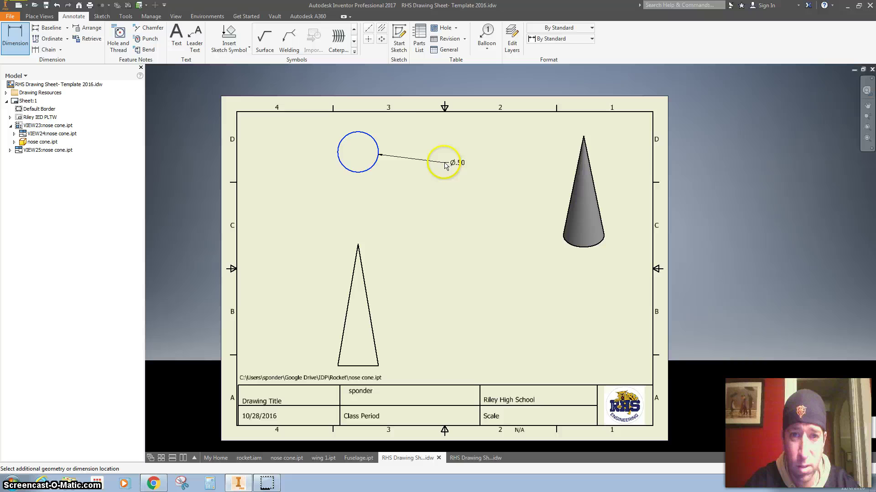
click(449, 162)
click(354, 229)
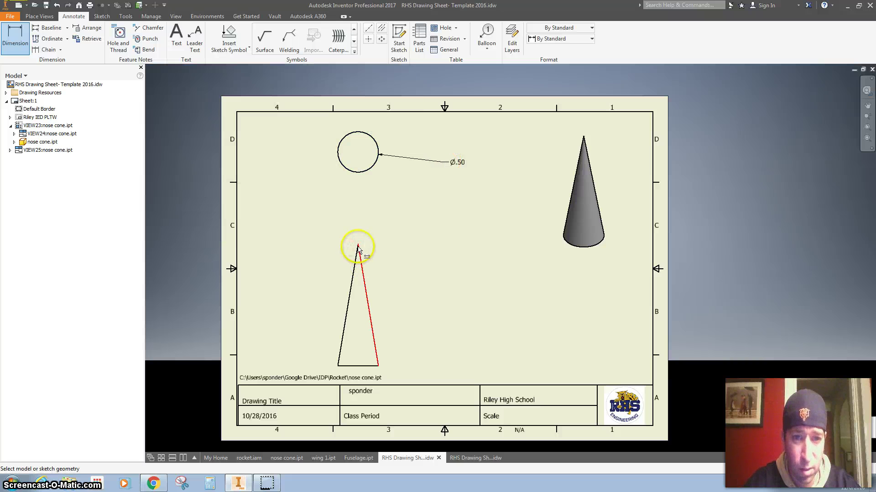
click(357, 245)
click(364, 366)
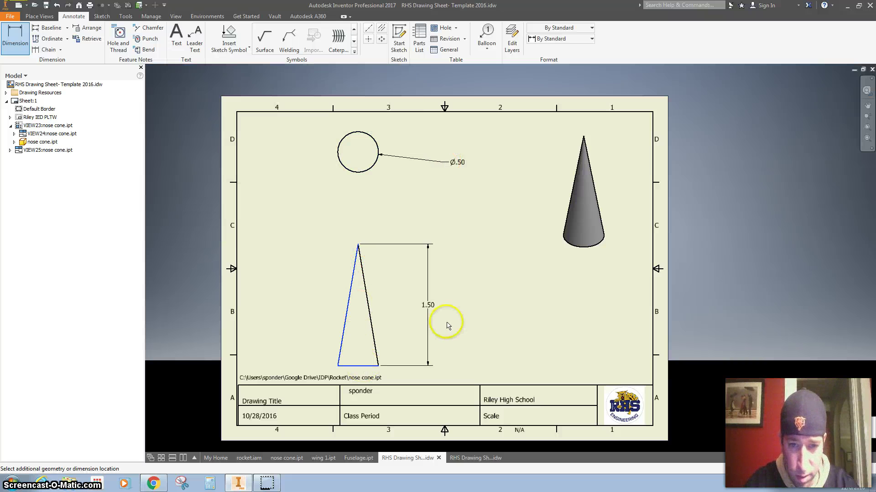
click(449, 323)
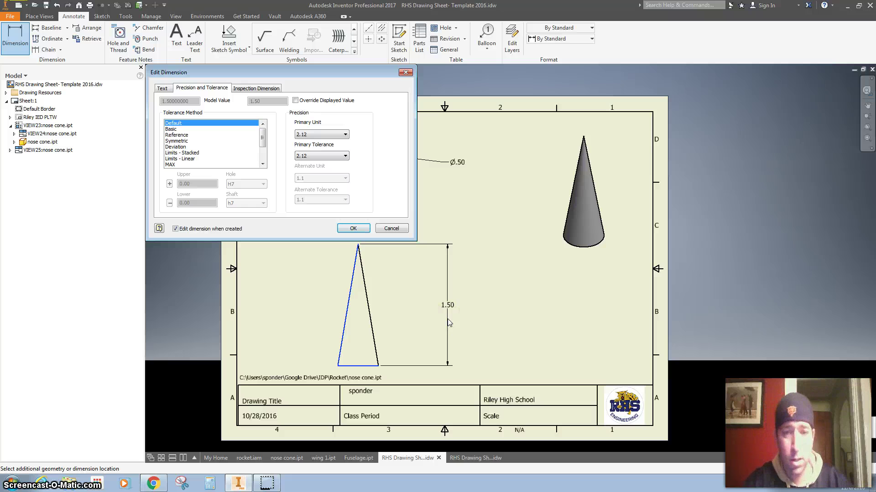
click(350, 228)
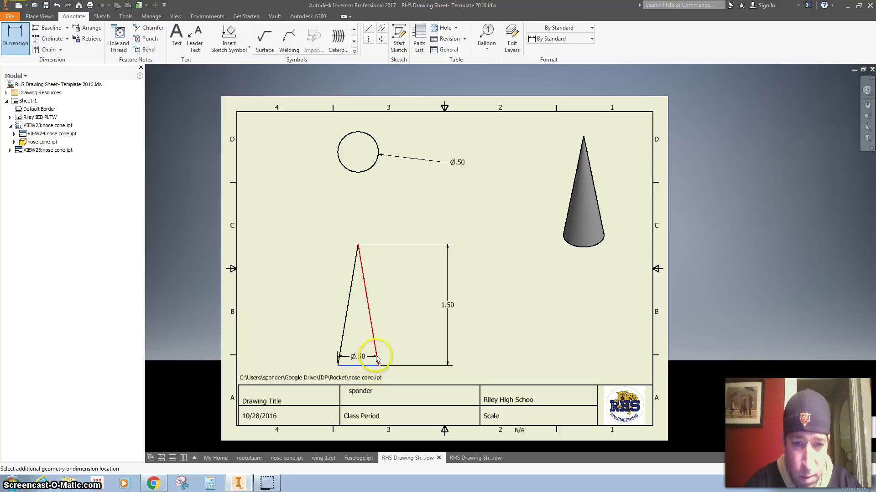
click(373, 360)
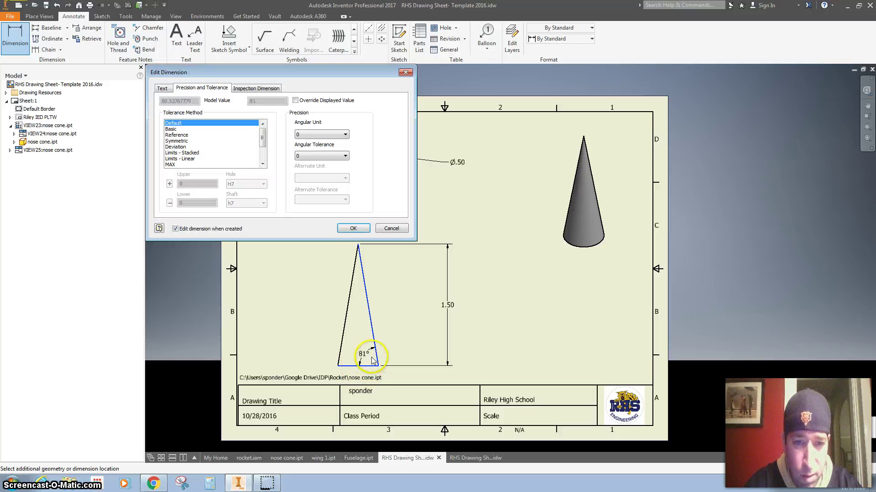
click(362, 230)
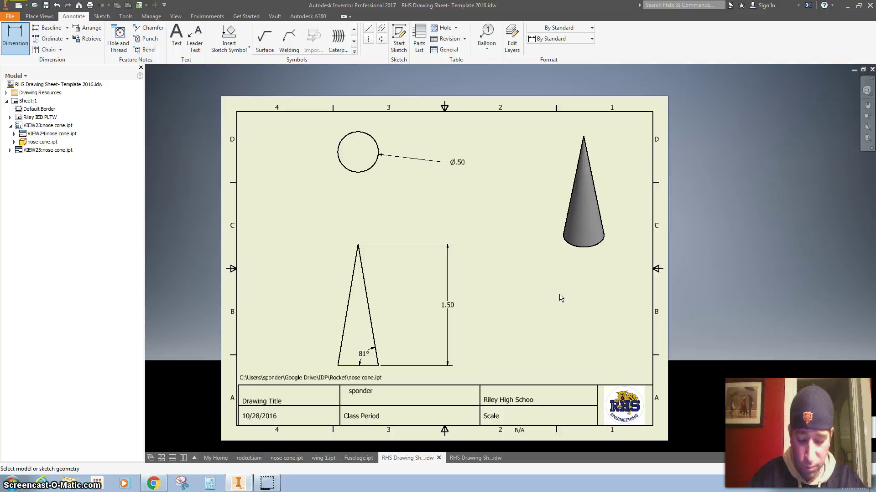
Enter 'Nose cone' in the title block's Drawing Title cell
click(176, 37)
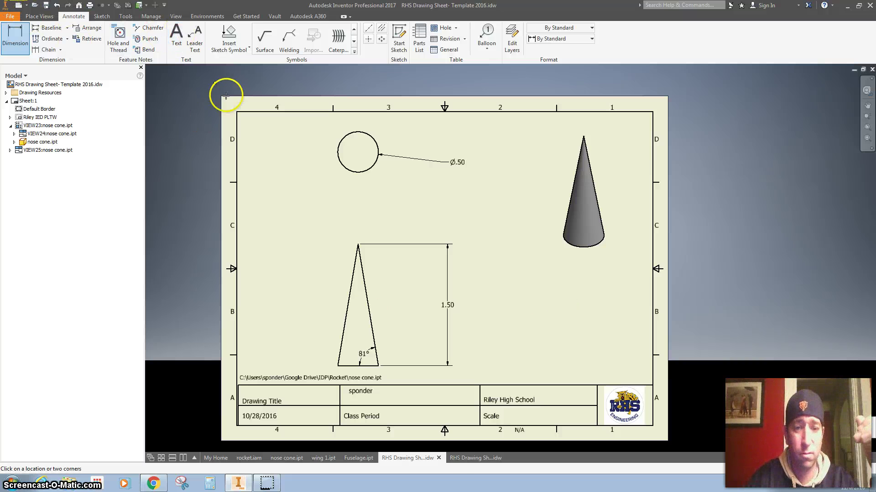
click(290, 399)
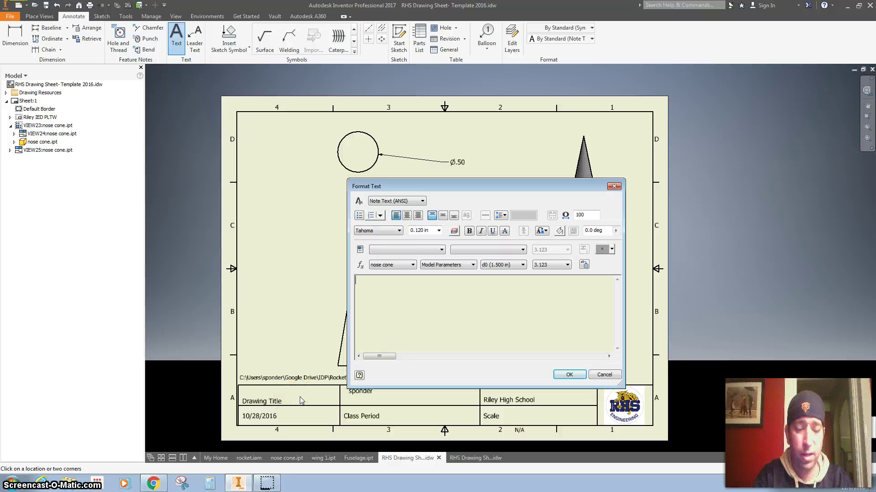
text(Nose cone)
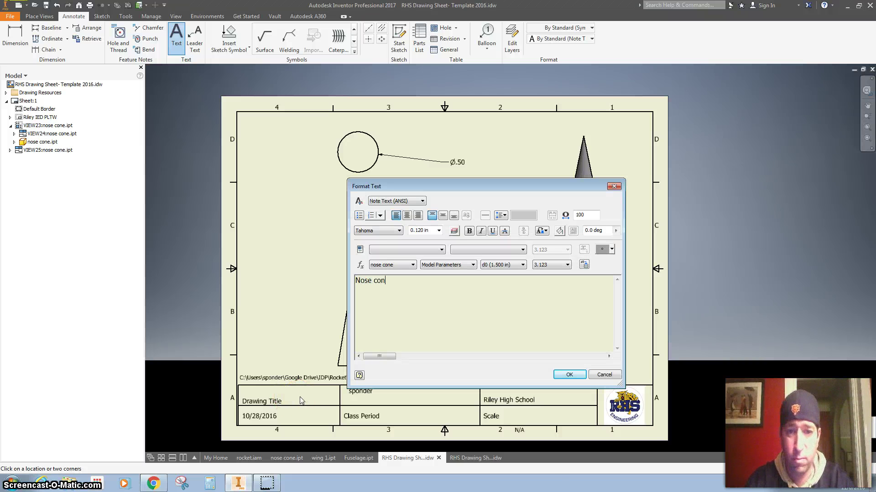
click(569, 374)
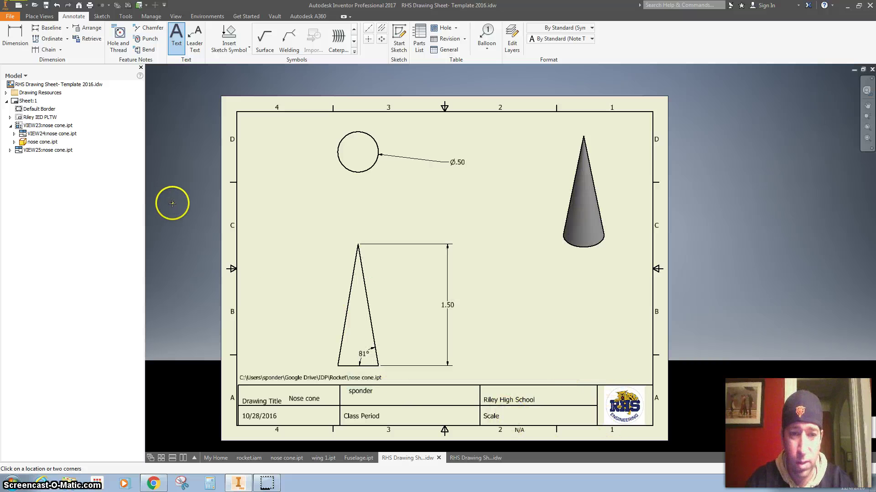
key(Escape)
Check the front view's scale, then add a '2:1' note beside the Scale label
double_click(342, 294)
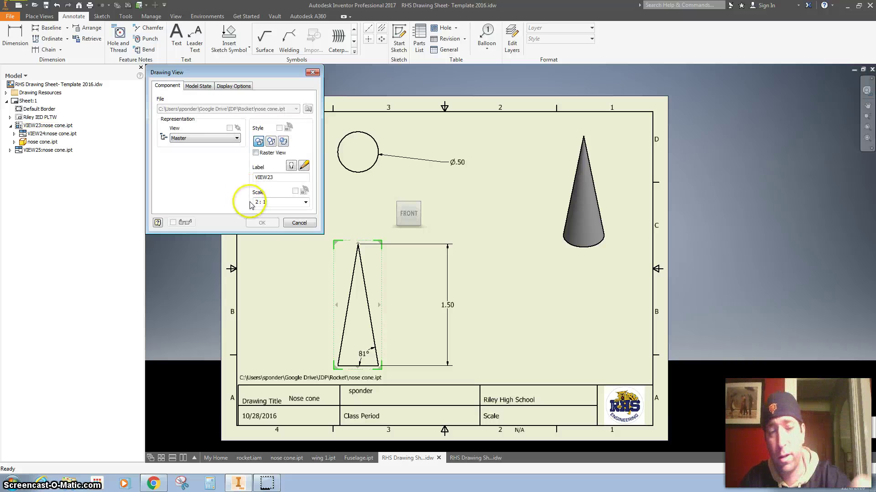
click(299, 223)
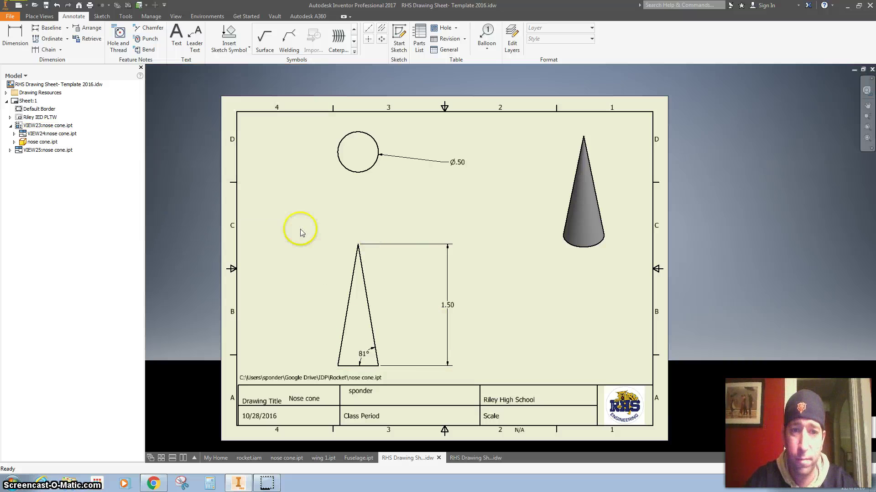
click(175, 37)
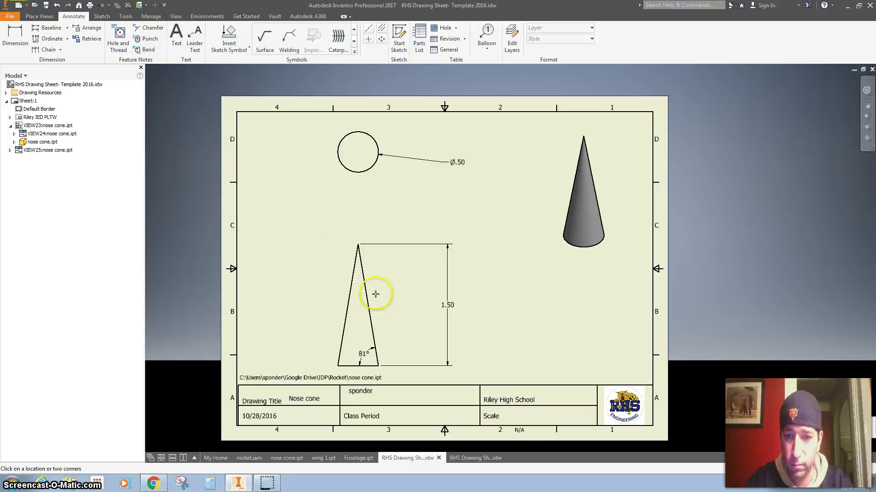
click(523, 416)
text(2)
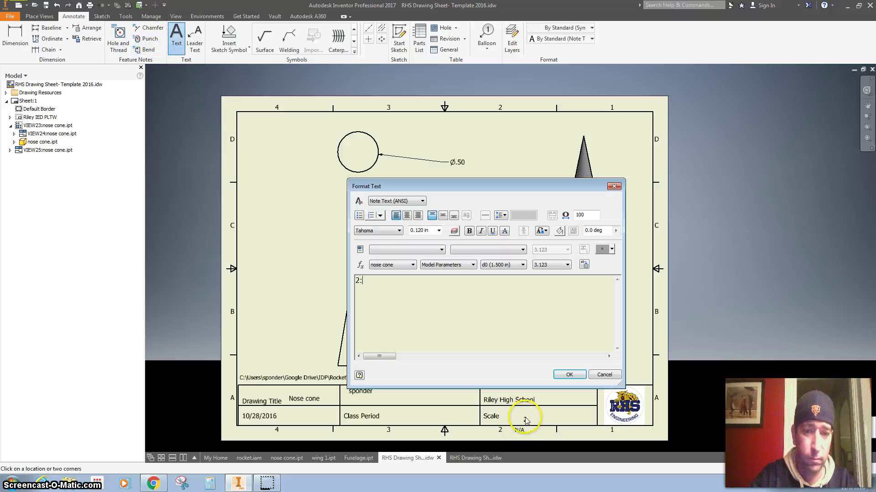
text(:1)
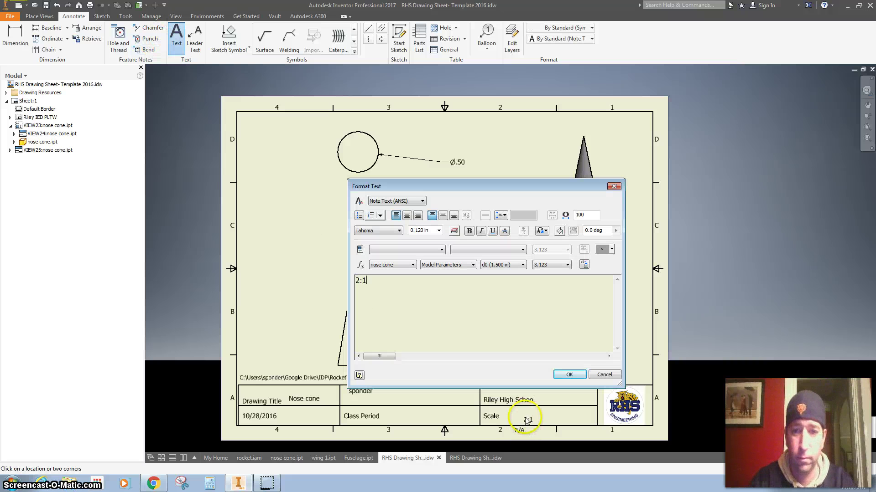
click(583, 374)
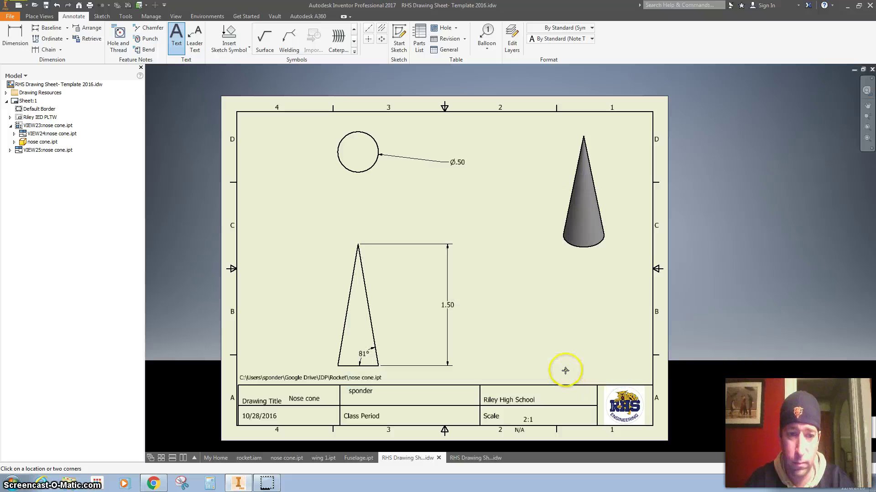
Save the nose cone sheet as 'Nose Cone drawing.idw' in the Google Drive > IDP > Rocket folder
click(9, 16)
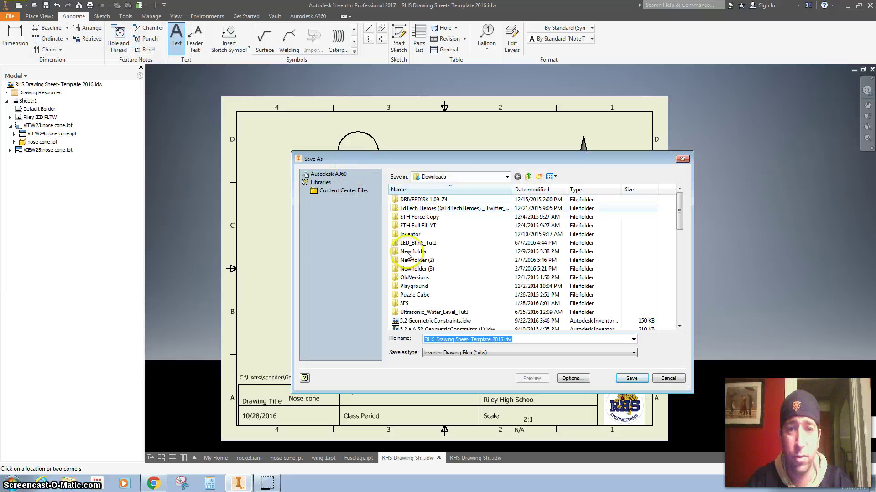
click(461, 177)
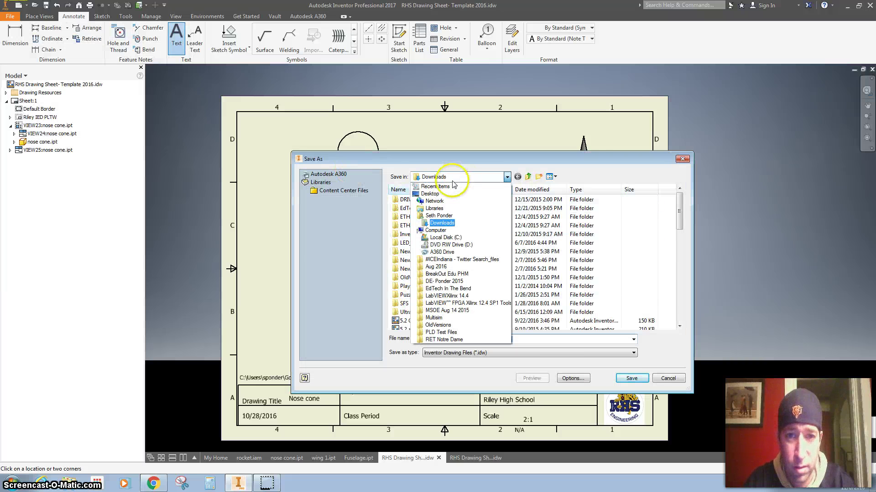
click(438, 214)
double_click(408, 258)
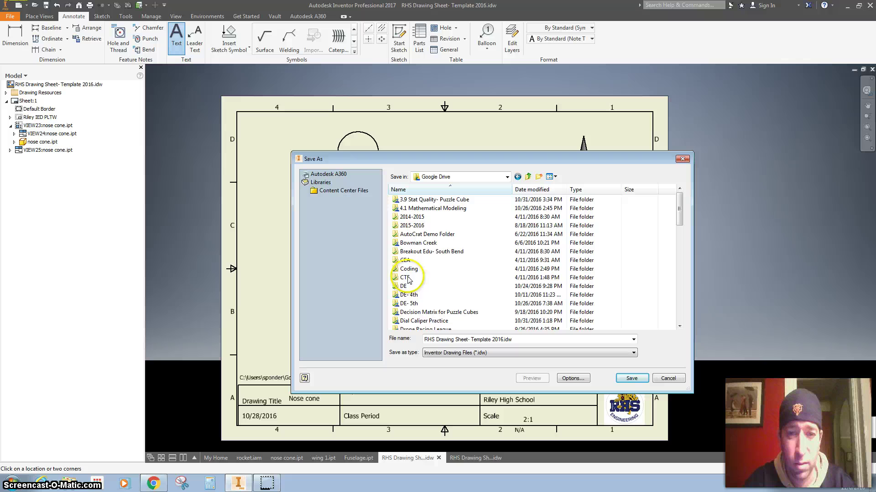
scroll(411, 287, down, 3)
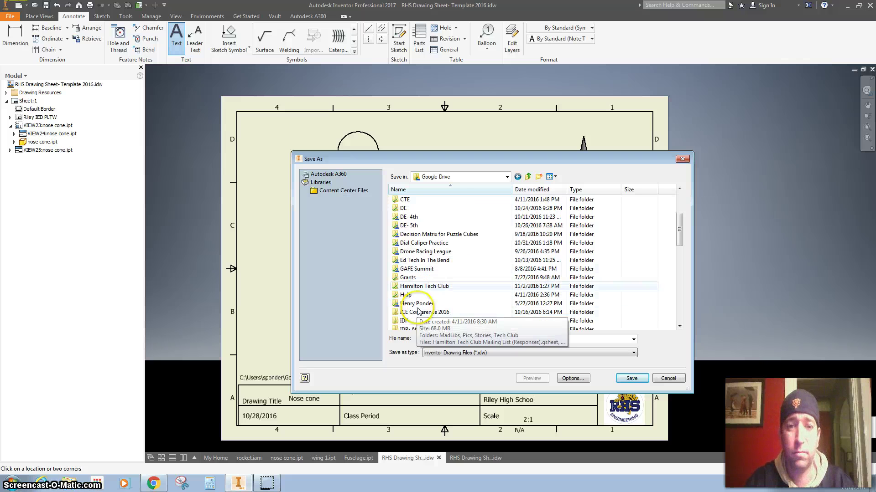
scroll(417, 309, down, 1)
double_click(417, 302)
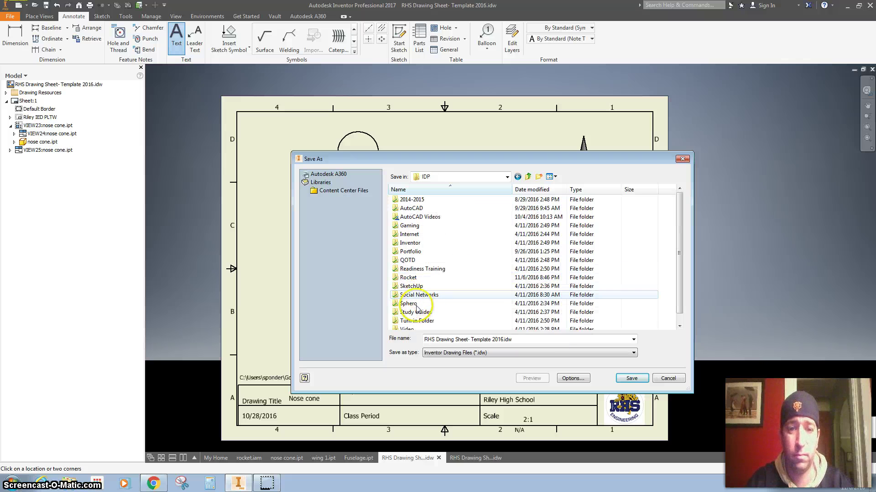
double_click(412, 278)
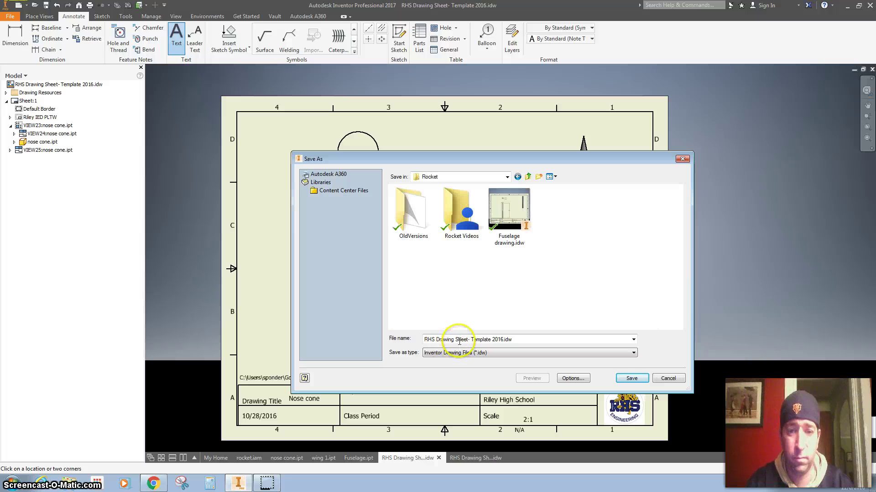
text(N)
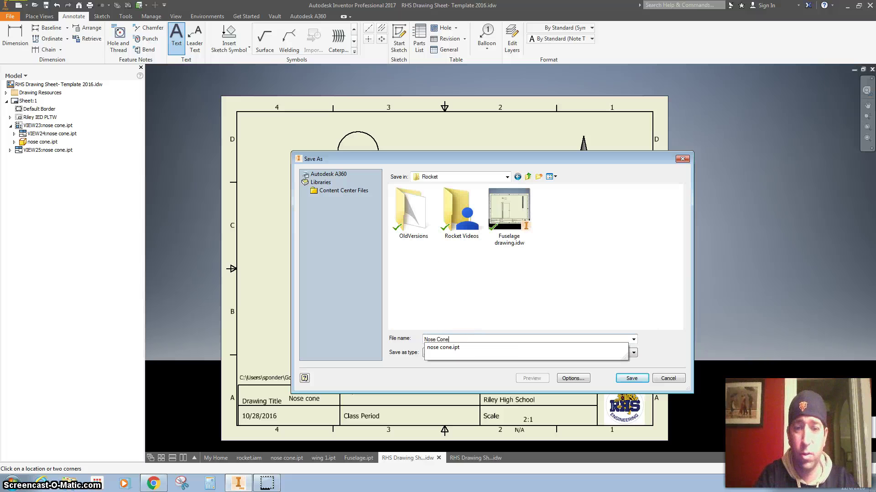
text(ose Cone)
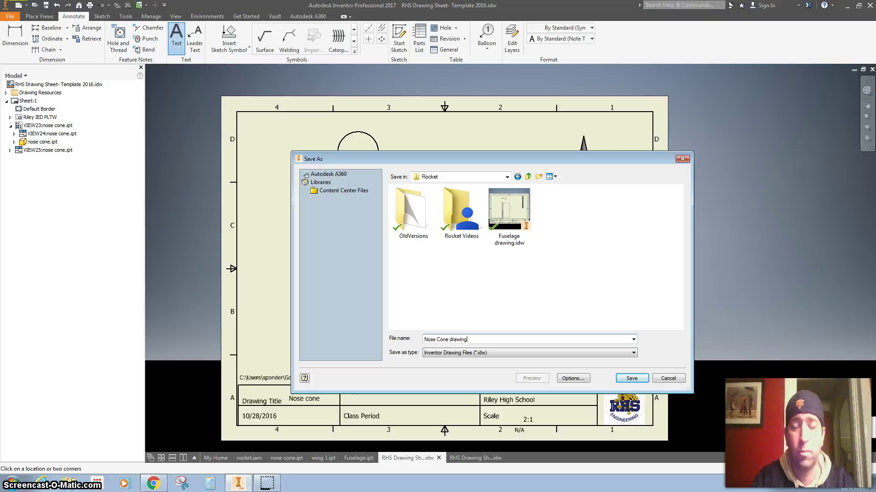
click(642, 377)
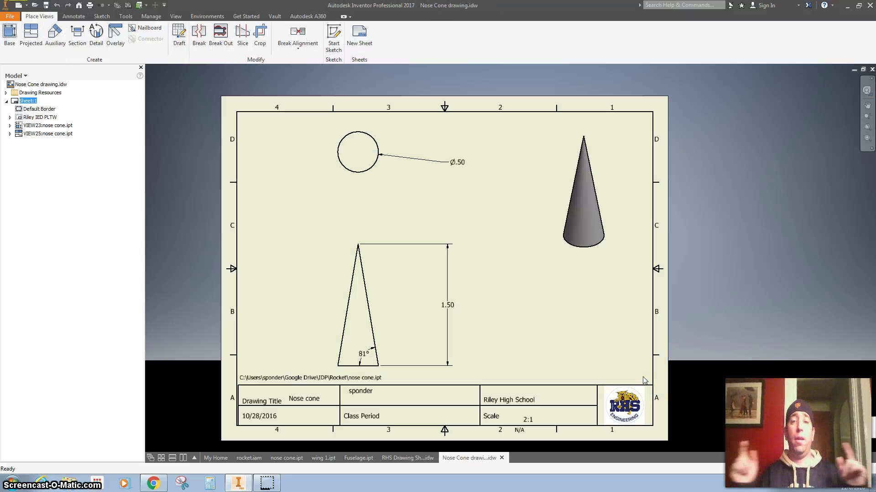